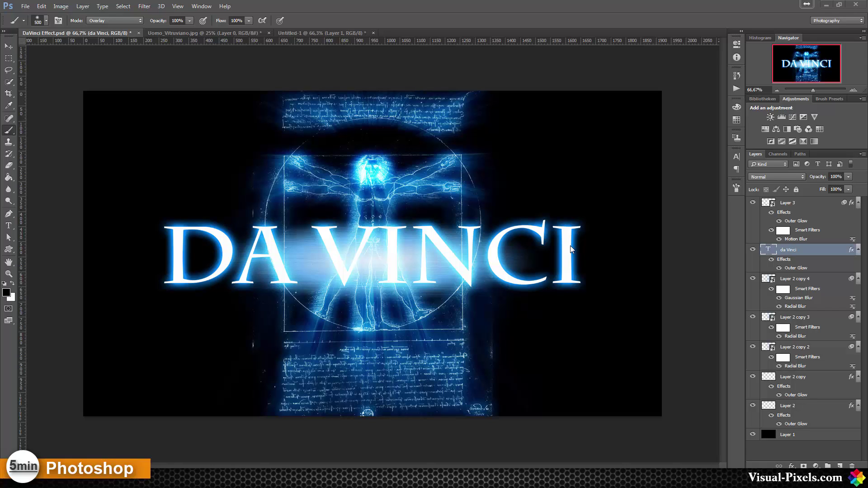
# Step: In Uomo_Vitruviano.jpg, duplicate Layer 0 and hide the original layer
pyautogui.click(163, 35)
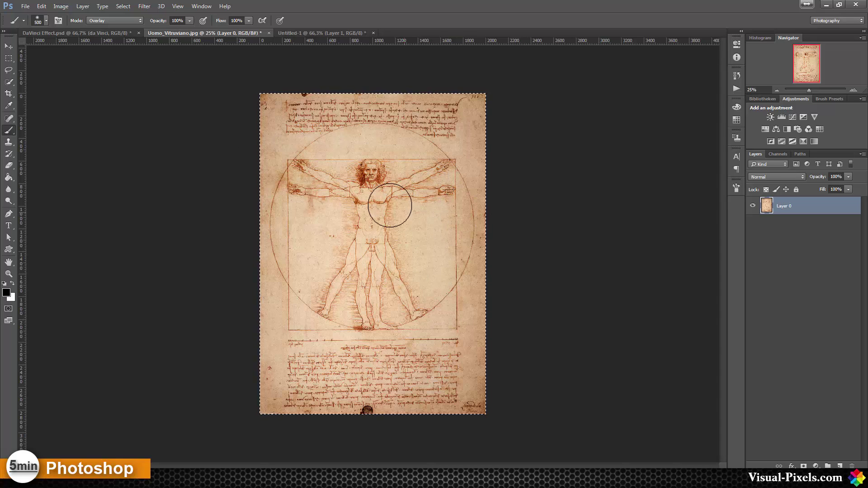
pyautogui.click(100, 34)
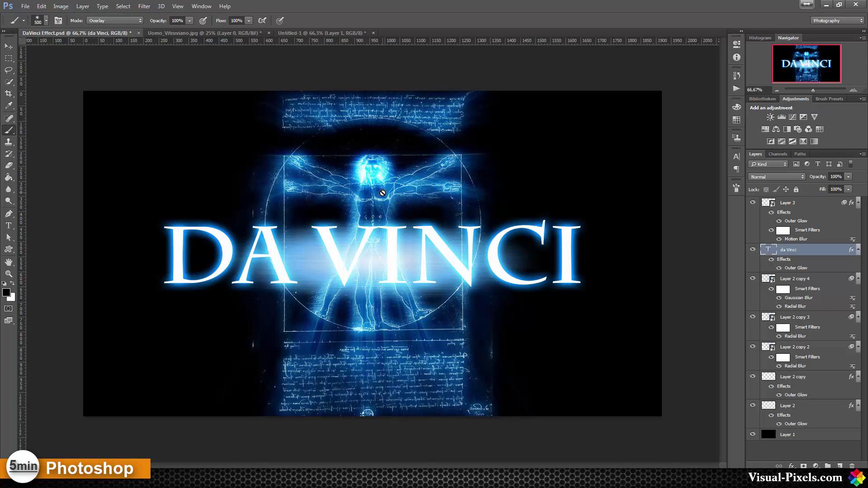
pyautogui.click(252, 33)
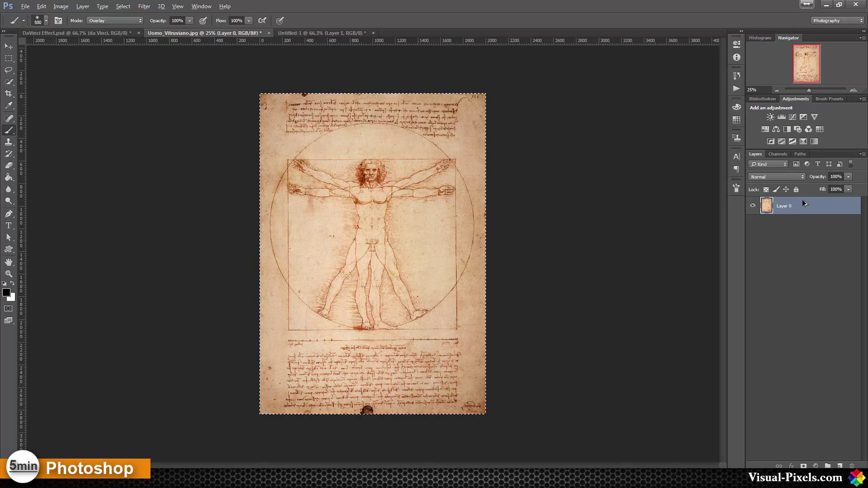
pyautogui.hotkey('ctrl', 'j')
pyautogui.click(754, 223)
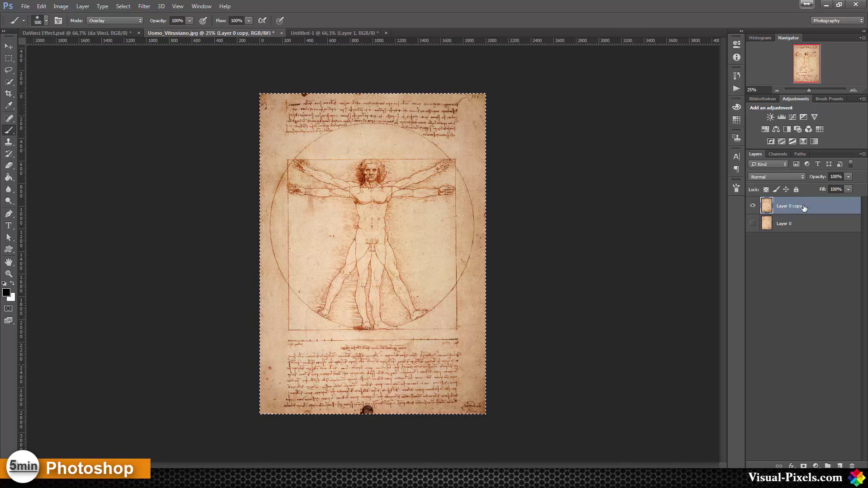
# Step: Desaturate the layer copy and add a Curves adjustment that lowers the shadows and lifts the highlights to input 185, output 216
pyautogui.hotkey('ctrl', 'shift', 'u')
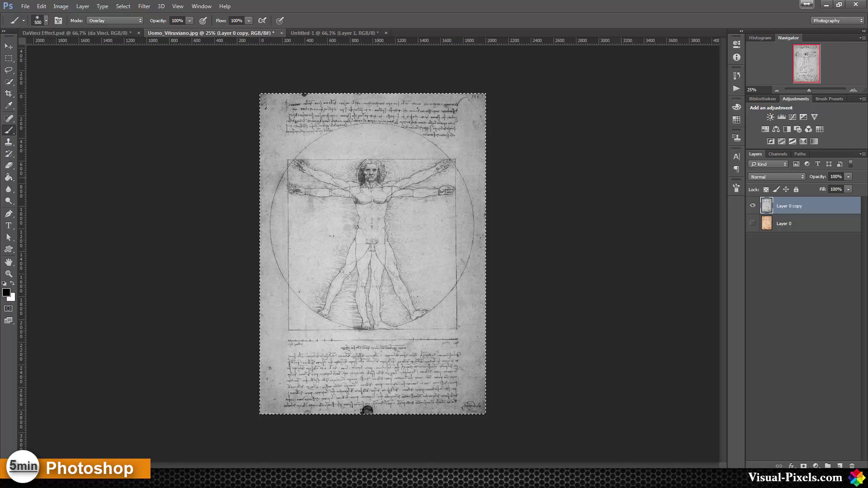
pyautogui.click(791, 119)
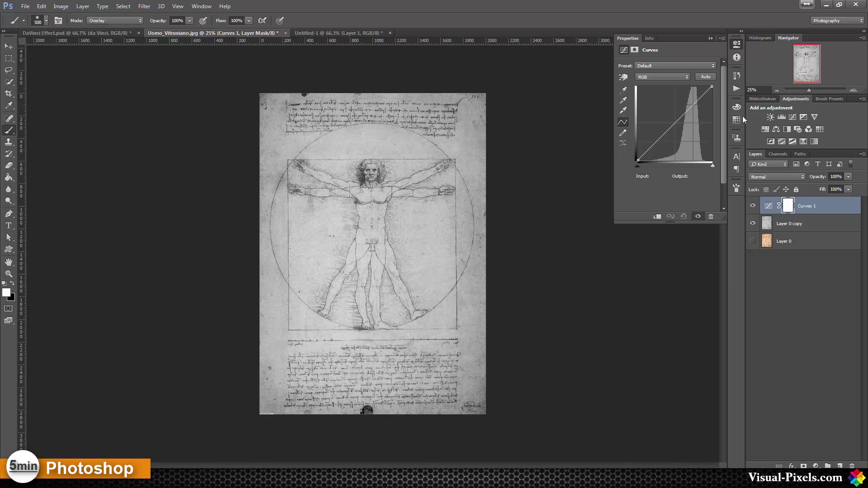
pyautogui.moveTo(652, 145); pyautogui.dragTo(655, 149)
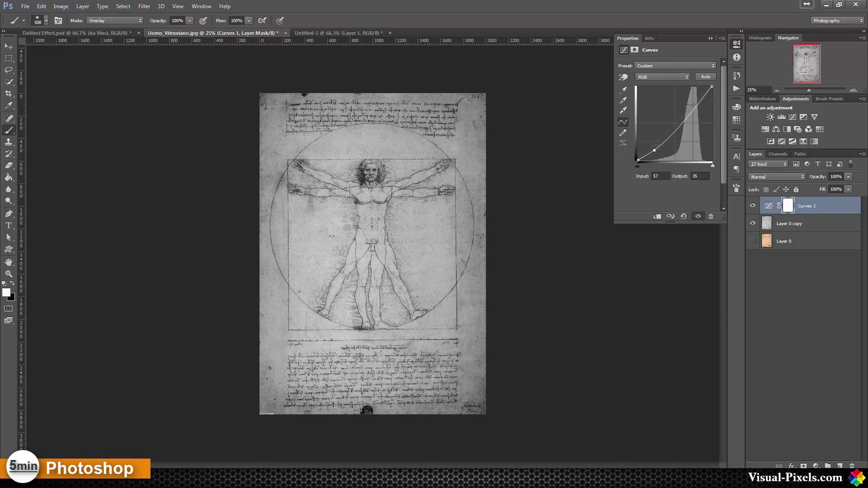
pyautogui.moveTo(705, 106); pyautogui.dragTo(698, 98)
pyautogui.moveTo(654, 151); pyautogui.dragTo(655, 152)
pyautogui.click(696, 100)
pyautogui.moveTo(695, 100); pyautogui.dragTo(692, 98)
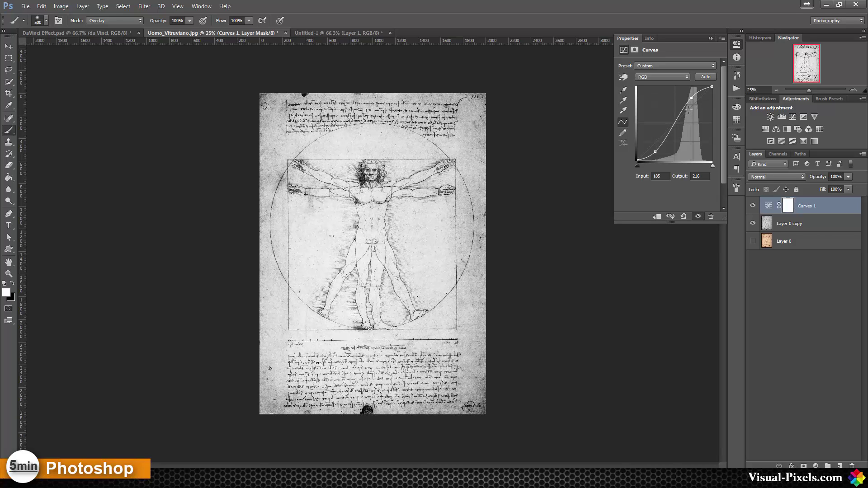
# Step: Merge the Curves 1 adjustment and Layer 0 copy into a single layer
pyautogui.keyDown('ctrl'); pyautogui.click(802, 224); pyautogui.keyUp('ctrl')
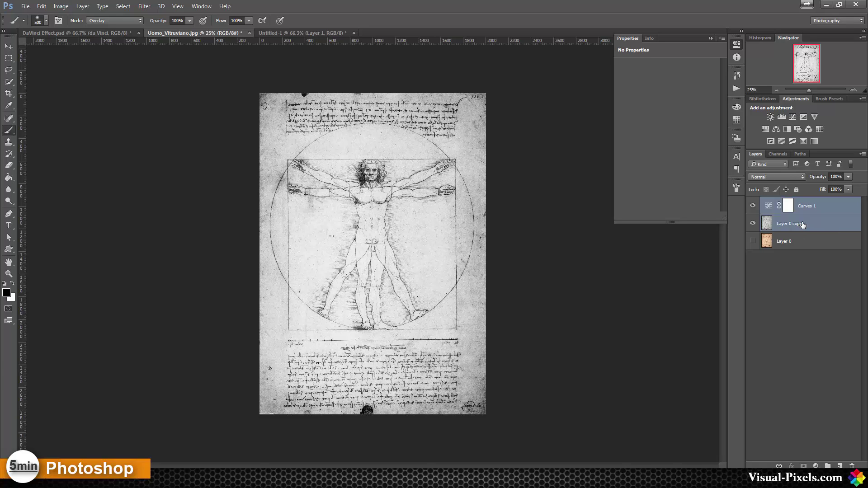
pyautogui.hotkey('ctrl', 'e')
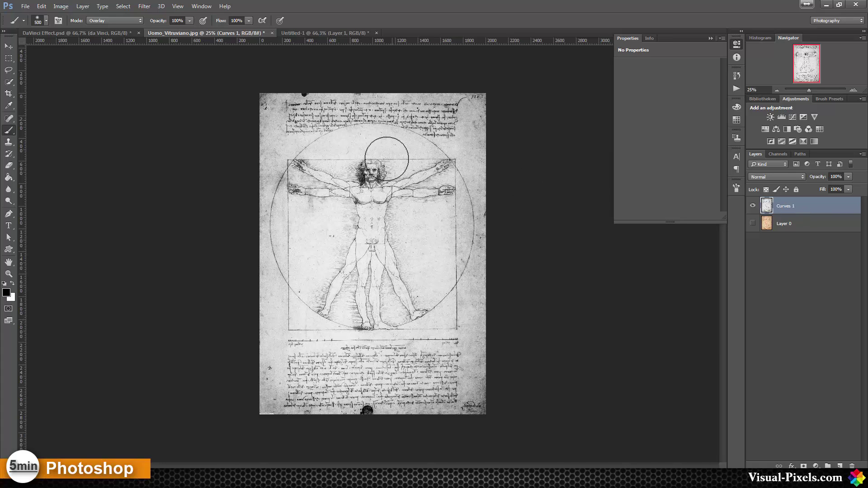
pyautogui.click(367, 194)
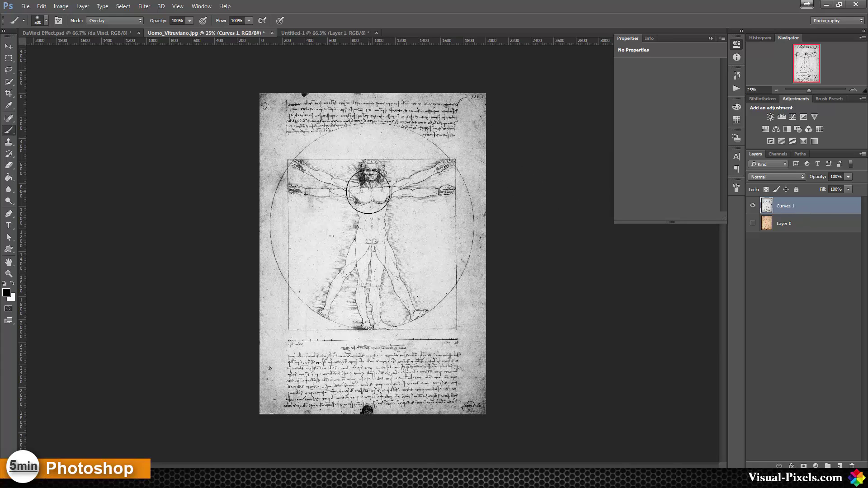
pyautogui.hotkey('ctrl', 'z')
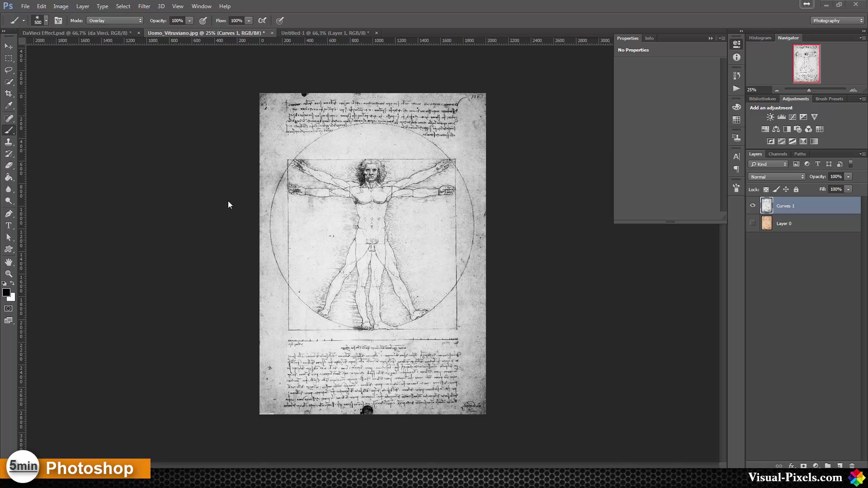
# Step: Copy the entire merged drawing and paste it into a new alpha channel
pyautogui.hotkey('ctrl', 'a')
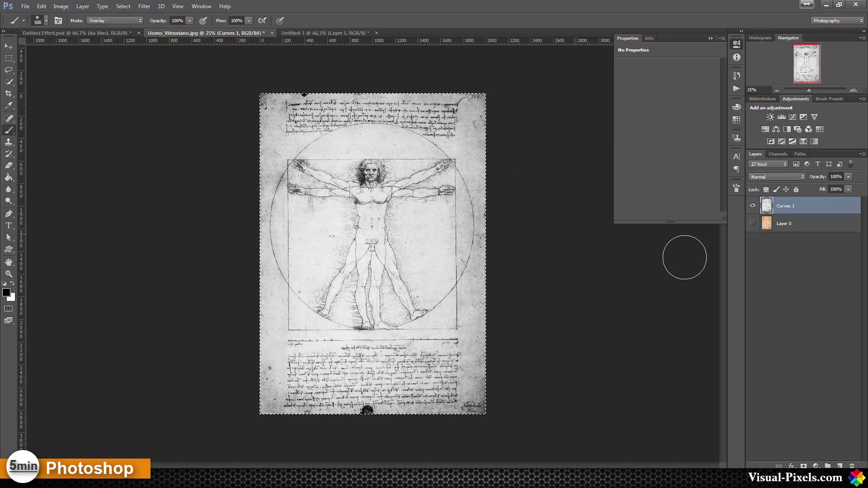
pyautogui.click(777, 154)
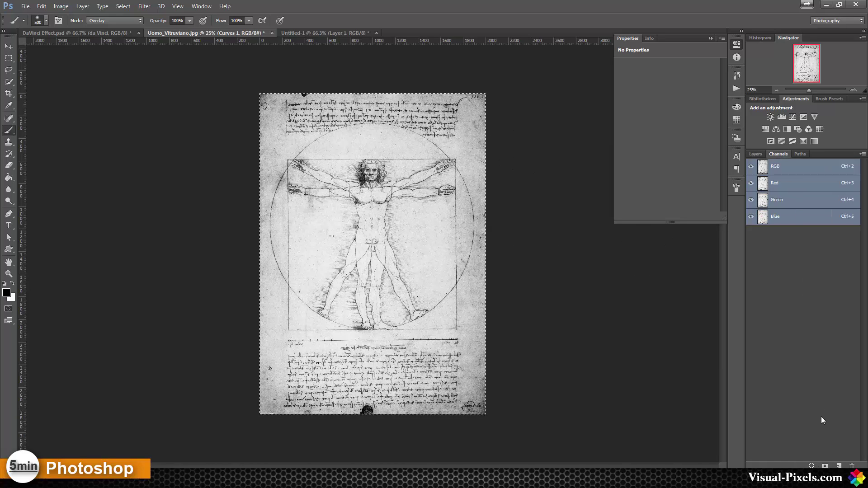
pyautogui.click(839, 466)
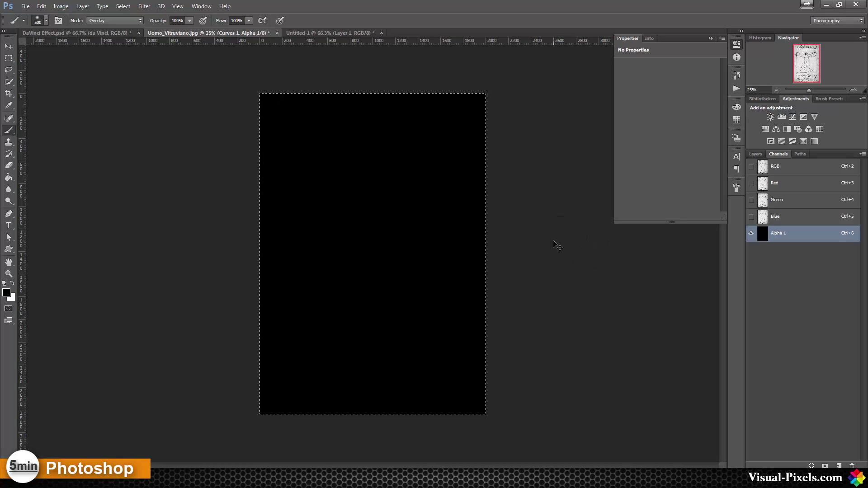
pyautogui.hotkey('ctrl', 'v')
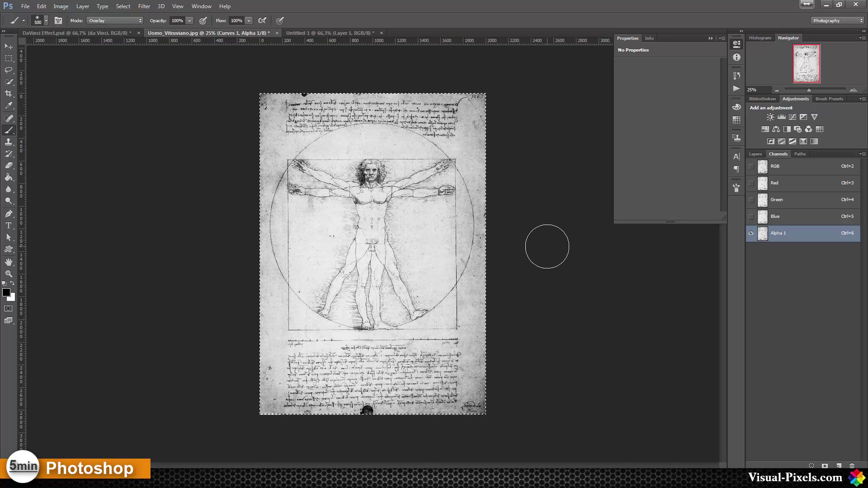
# Step: Invert the Alpha 1 channel and raise the black input in Levels so the paper background turns black
pyautogui.hotkey('ctrl', 'i')
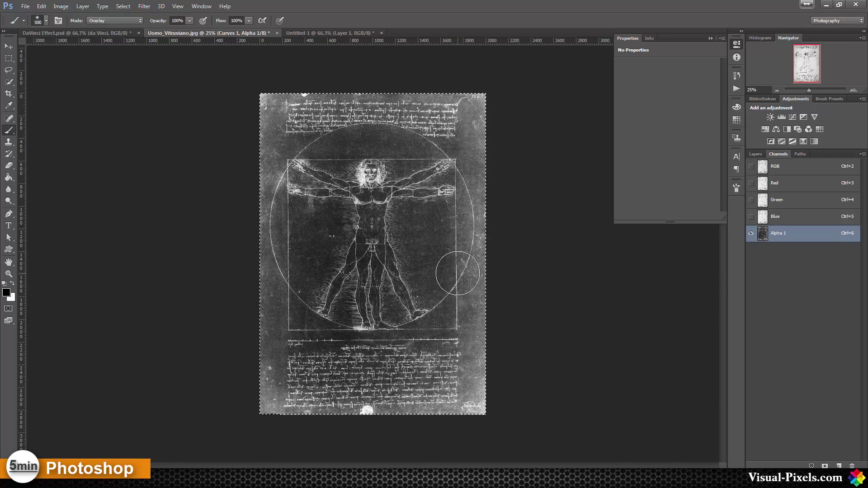
pyautogui.hotkey('ctrl', 'l')
pyautogui.moveTo(360, 203); pyautogui.dragTo(409, 203)
pyautogui.click(514, 115)
# Step: Clean up Alpha 1 with a size 500 Overlay brush, painting black over the noisy edges and white over the drawing's lines
pyautogui.press('b')
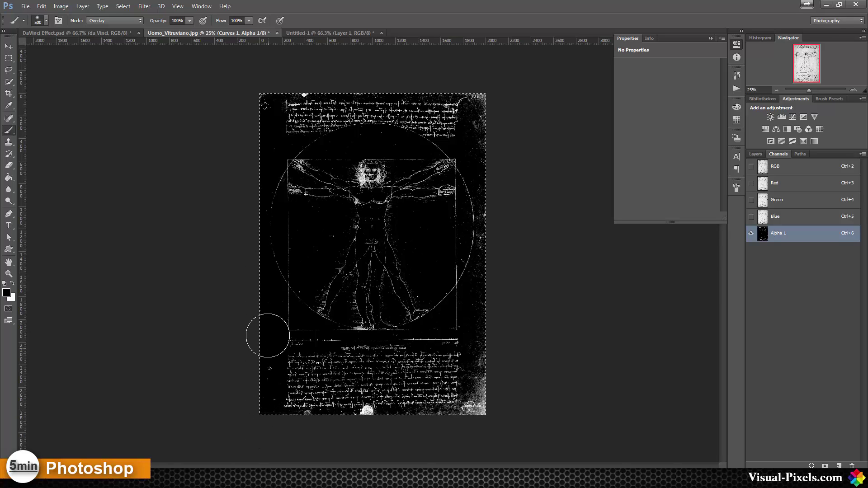
pyautogui.click(466, 113)
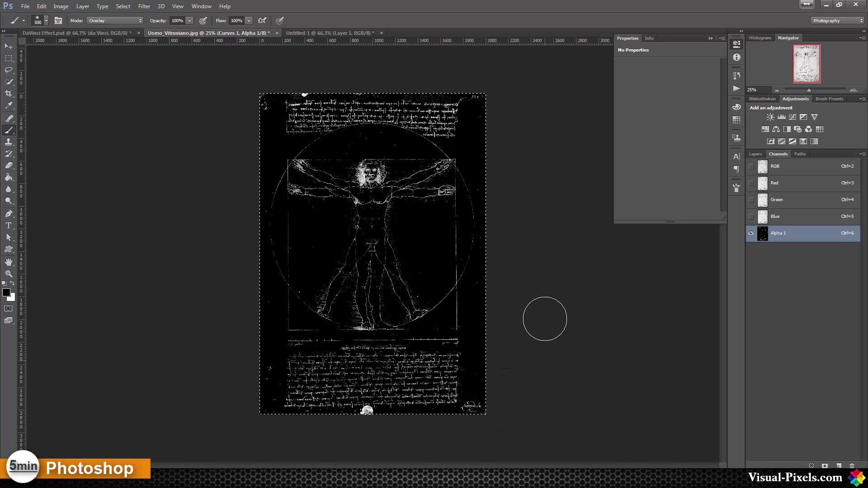
pyautogui.press('x')
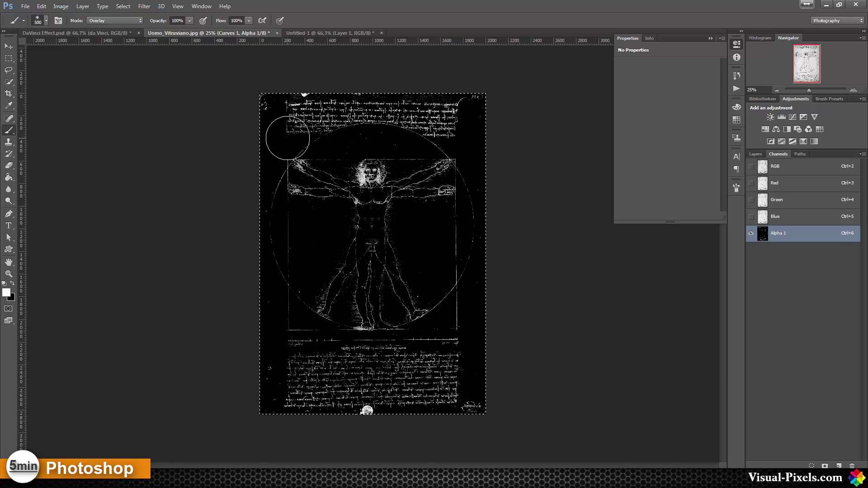
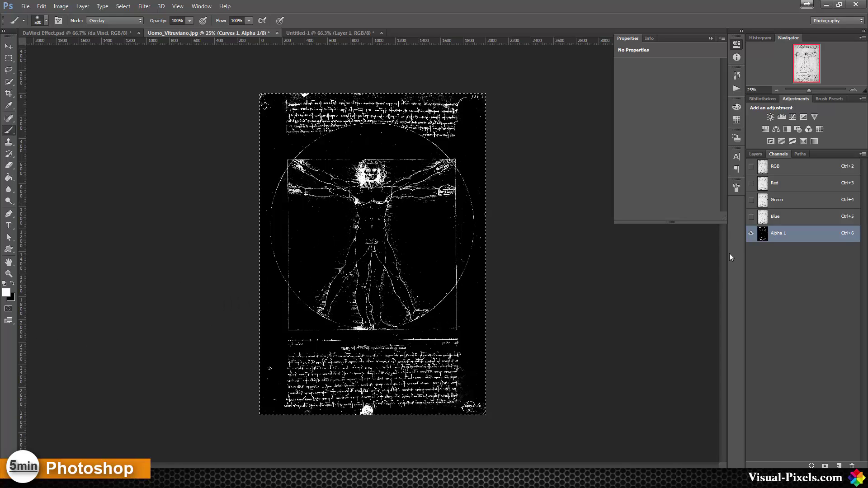
# Step: Load Alpha 1 as a selection, show the RGB composite and hide the alpha channel
pyautogui.keyDown('ctrl'); pyautogui.click(763, 235); pyautogui.keyUp('ctrl')
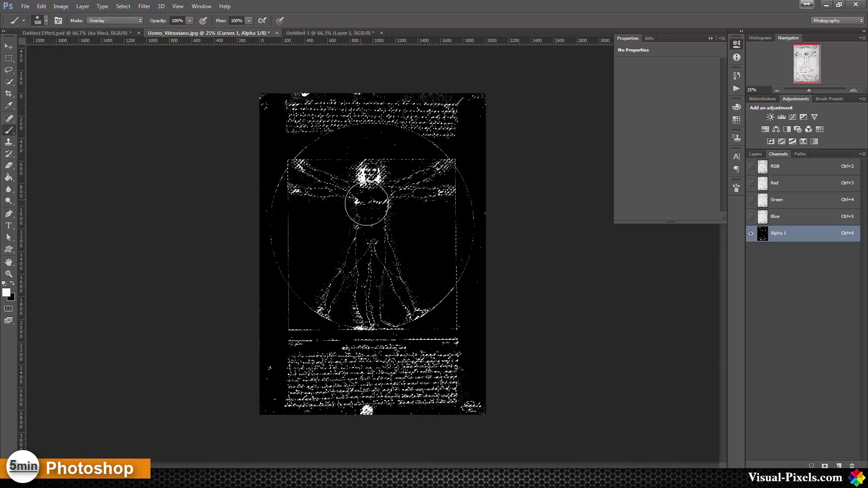
pyautogui.click(757, 155)
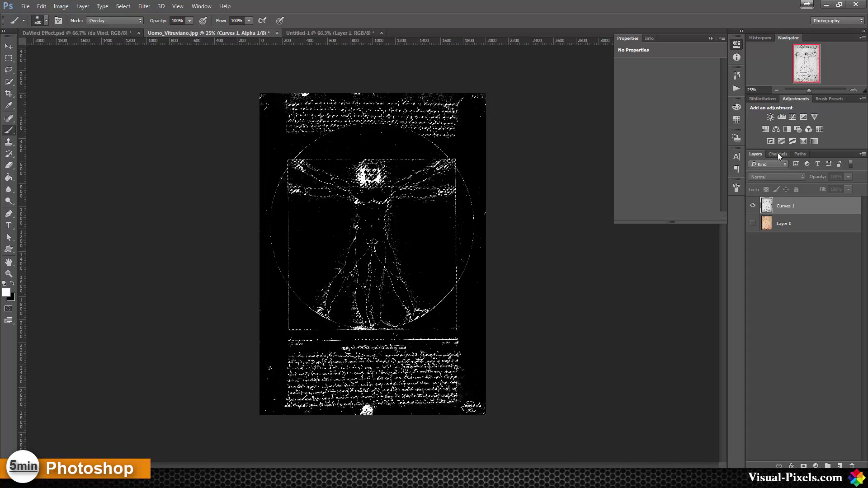
pyautogui.click(777, 154)
pyautogui.click(751, 167)
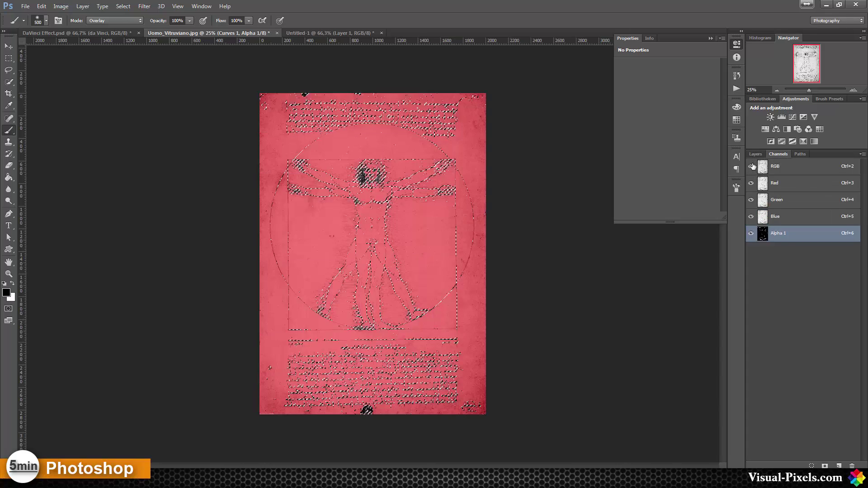
pyautogui.click(751, 234)
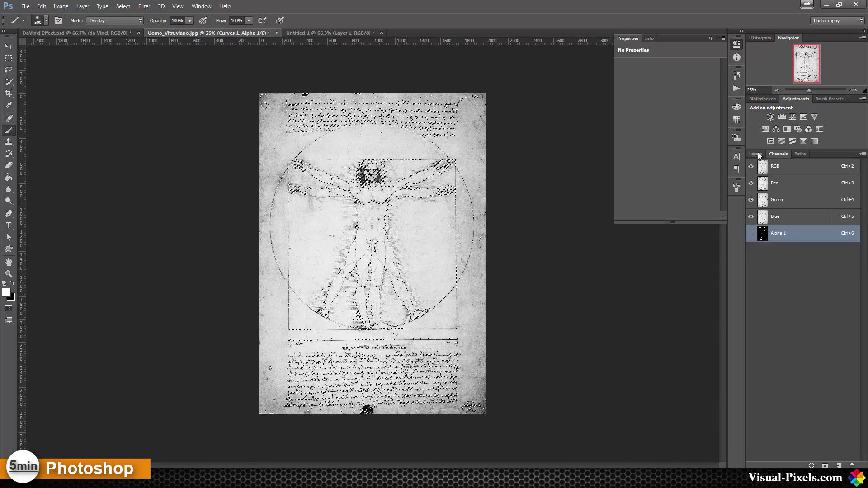
# Step: Add a new layer above Curves 1 and fill the selected drawing lines on it with white
pyautogui.click(755, 154)
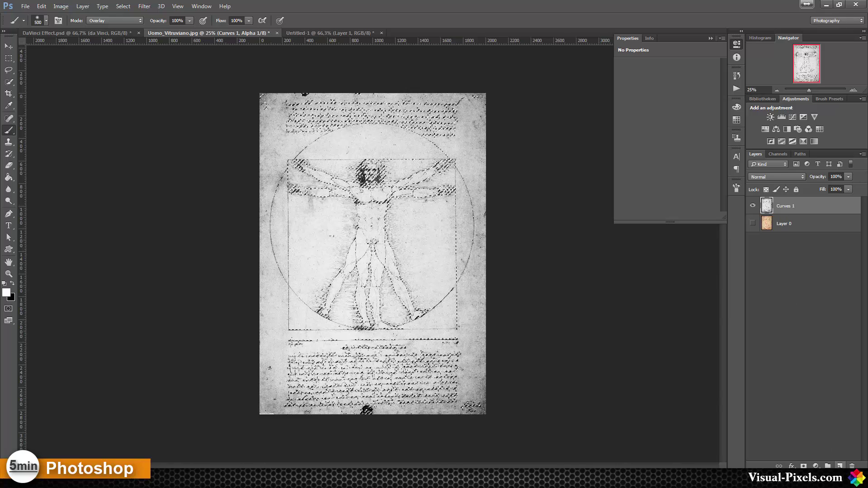
pyautogui.click(840, 465)
pyautogui.press('x')
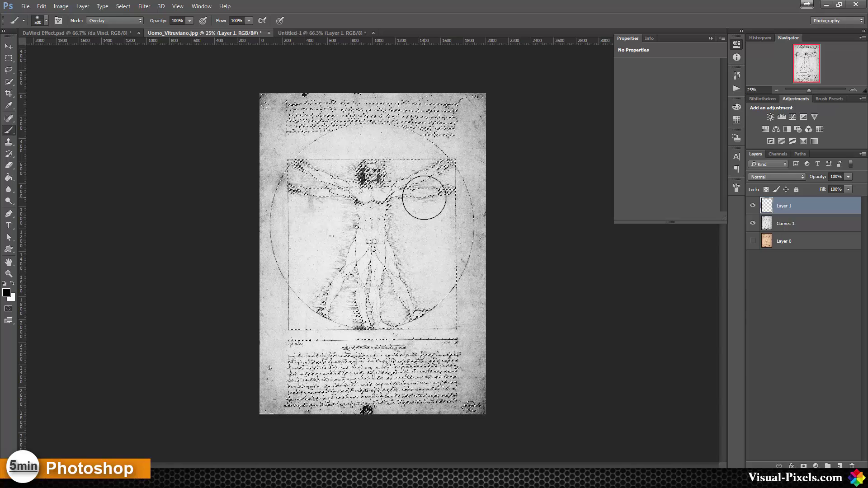
pyautogui.hotkey('ctrl', 'BackSpace')
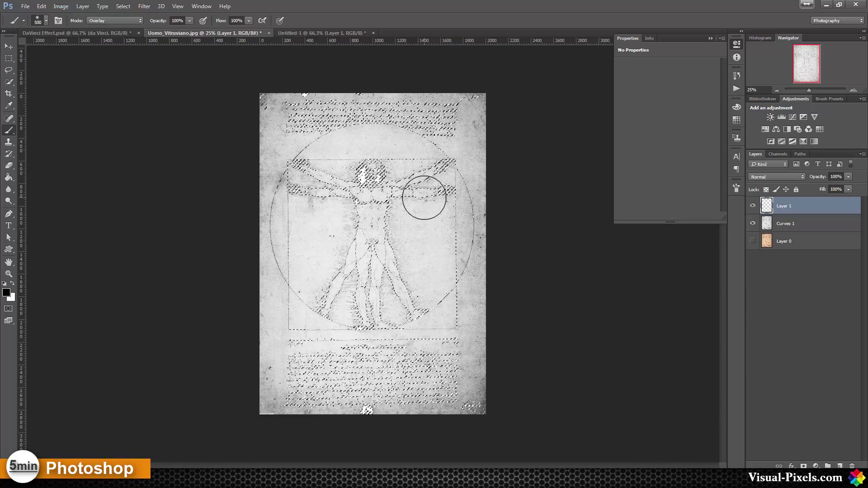
pyautogui.moveTo(425, 198); pyautogui.dragTo(366, 193)
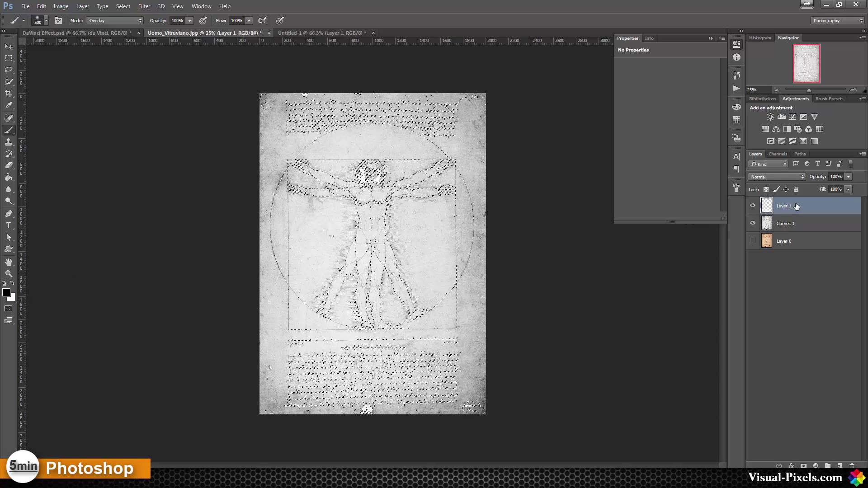
# Step: Duplicate the white line drawing's Layer 1 into the Untitled-1 document
pyautogui.click(338, 31)
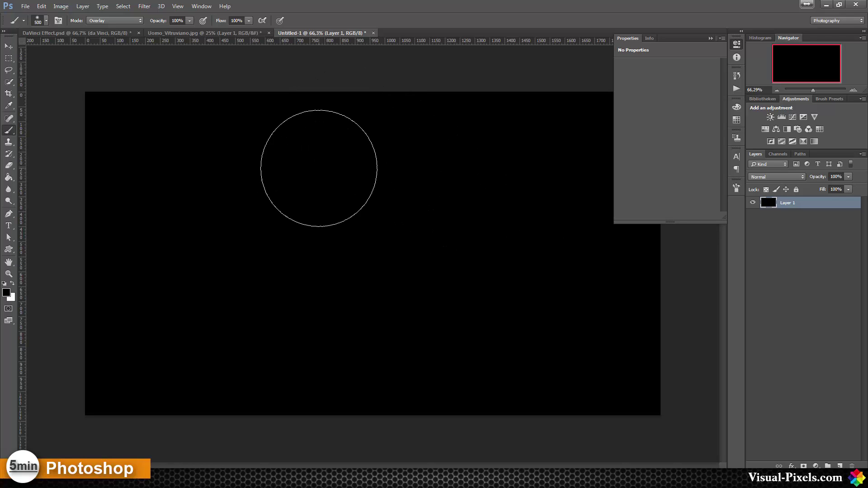
pyautogui.click(204, 32)
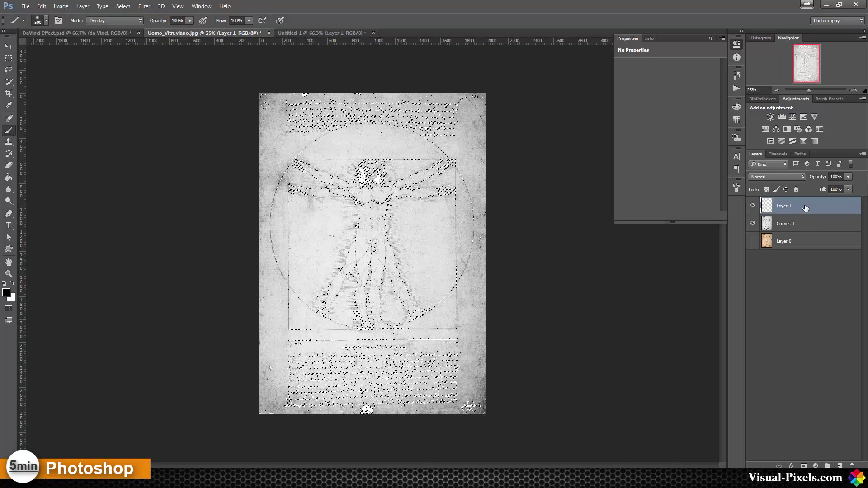
pyautogui.rightClick(805, 208)
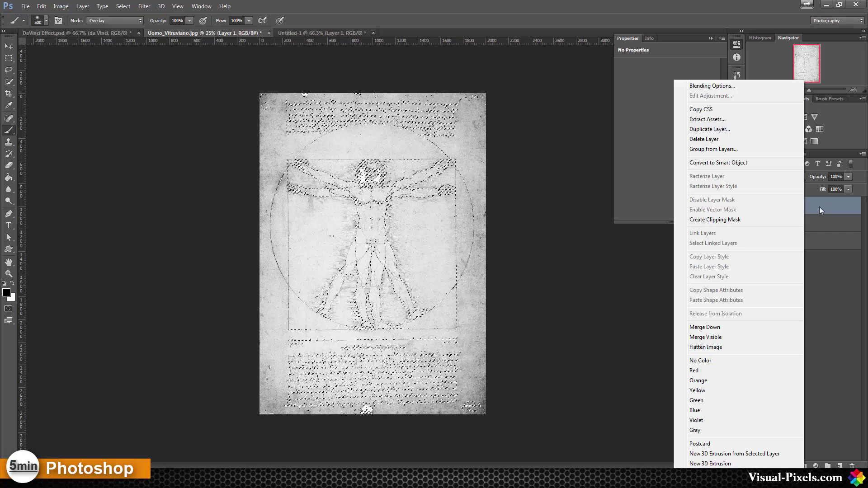
pyautogui.click(719, 130)
pyautogui.click(466, 182)
pyautogui.click(467, 203)
pyautogui.click(513, 148)
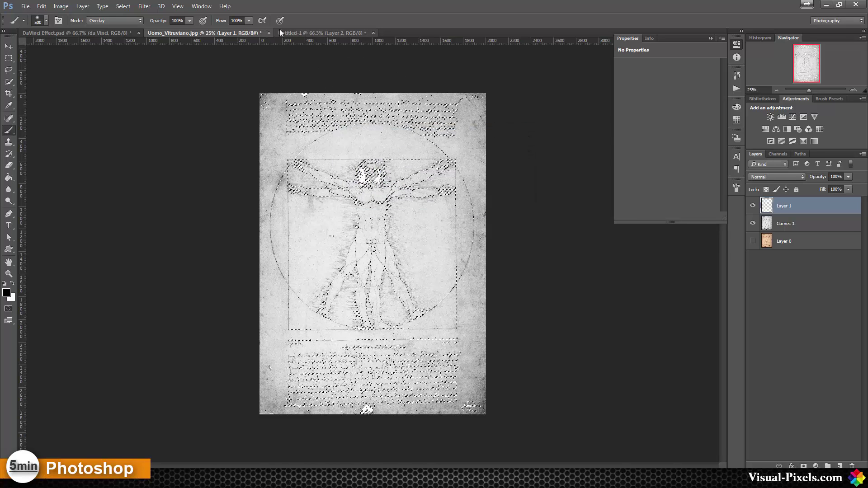
# Step: In Untitled-1, scale the white line drawing down to about 38% so it fits the canvas height, and centre it horizontally
pyautogui.click(295, 33)
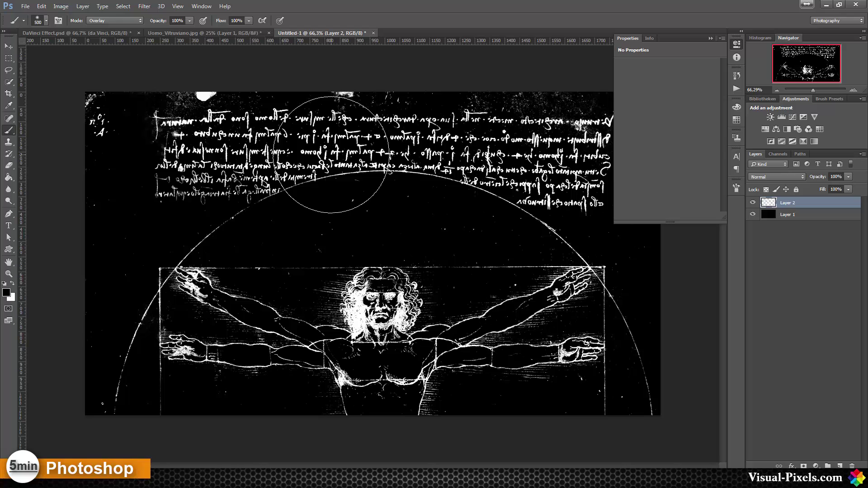
pyautogui.hotkey('ctrl', 't')
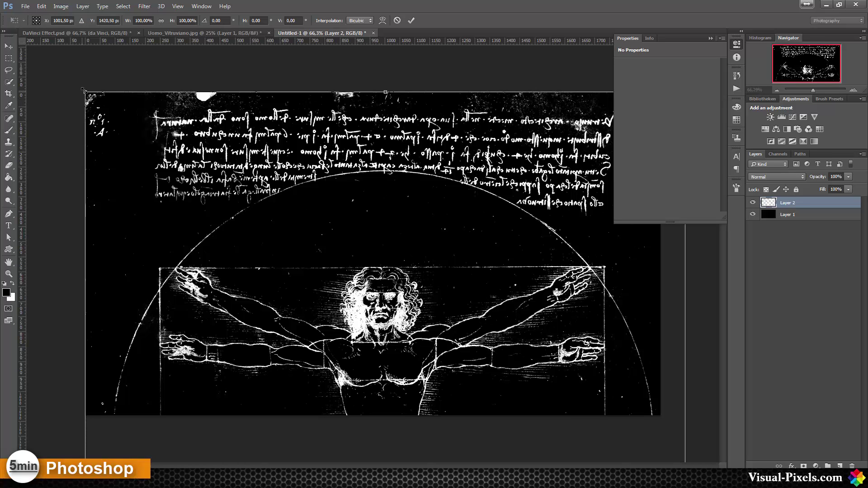
pyautogui.moveTo(85, 91); pyautogui.dragTo(272, 285)
pyautogui.moveTo(414, 342); pyautogui.dragTo(304, 101)
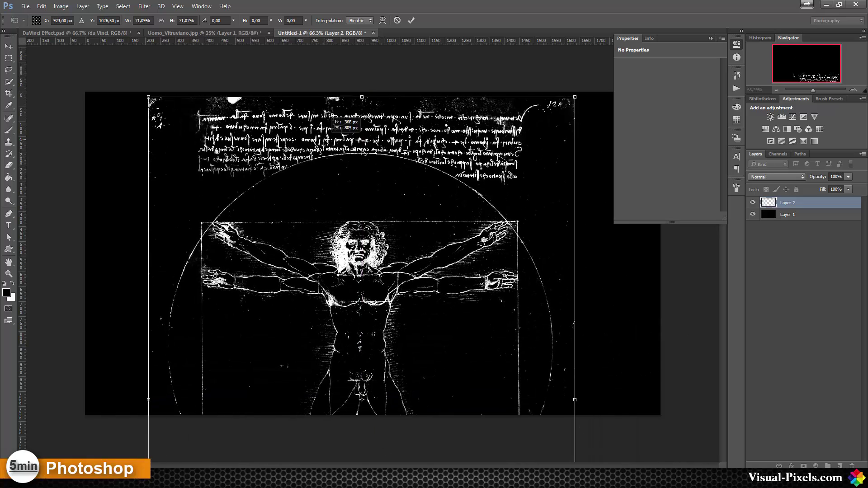
pyautogui.moveTo(148, 96); pyautogui.dragTo(301, 315)
pyautogui.moveTo(412, 366); pyautogui.dragTo(347, 145)
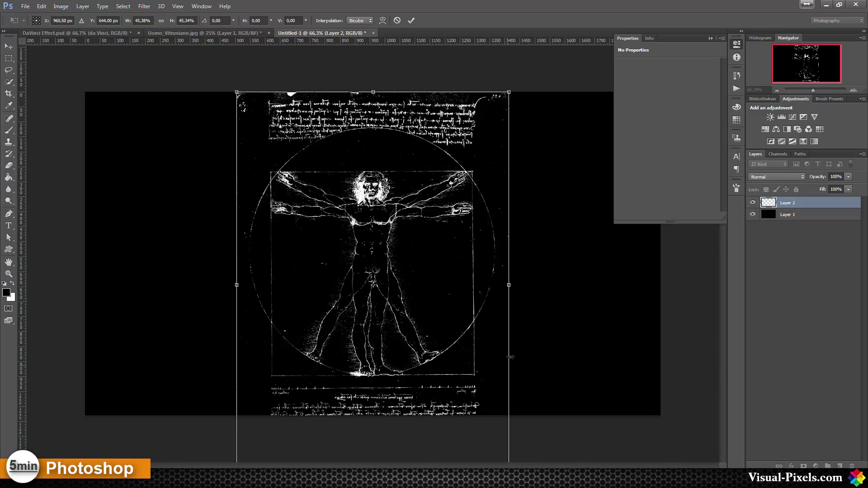
pyautogui.moveTo(508, 92); pyautogui.dragTo(435, 184)
pyautogui.moveTo(396, 263); pyautogui.dragTo(428, 174)
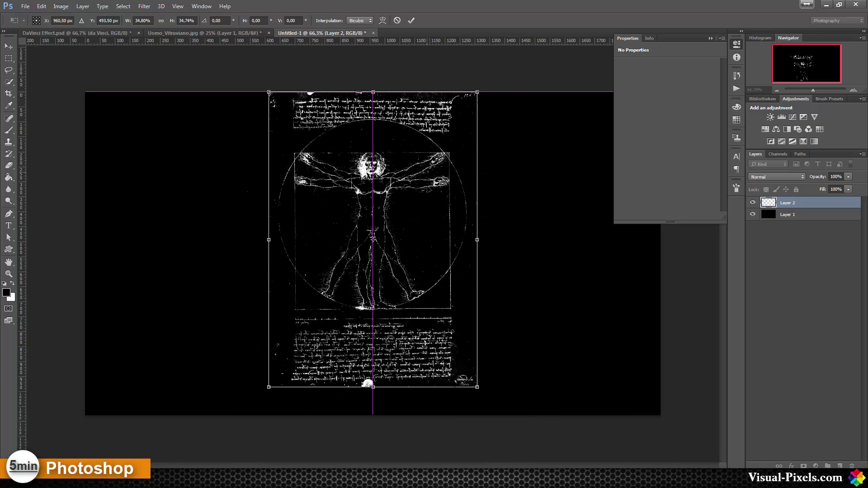
pyautogui.moveTo(478, 387); pyautogui.dragTo(498, 417)
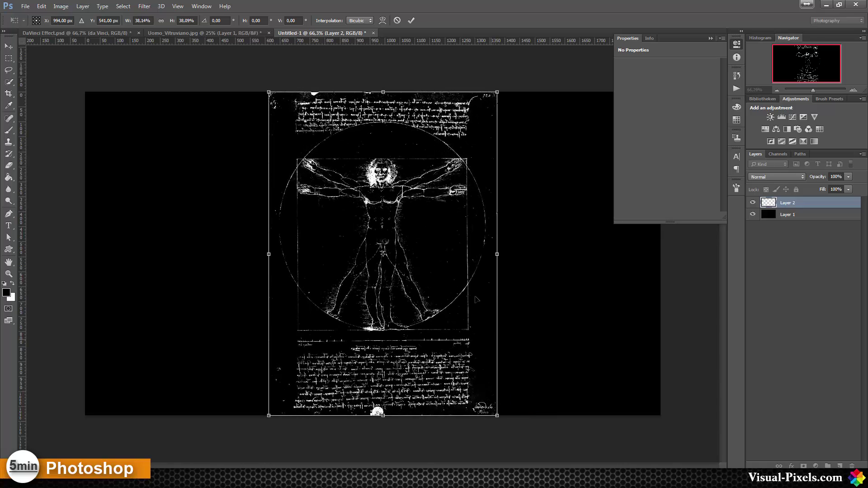
pyautogui.moveTo(436, 194)
pyautogui.mouseDown()
pyautogui.moveTo(411, 193)
pyautogui.moveTo(427, 193)
pyautogui.mouseUp()
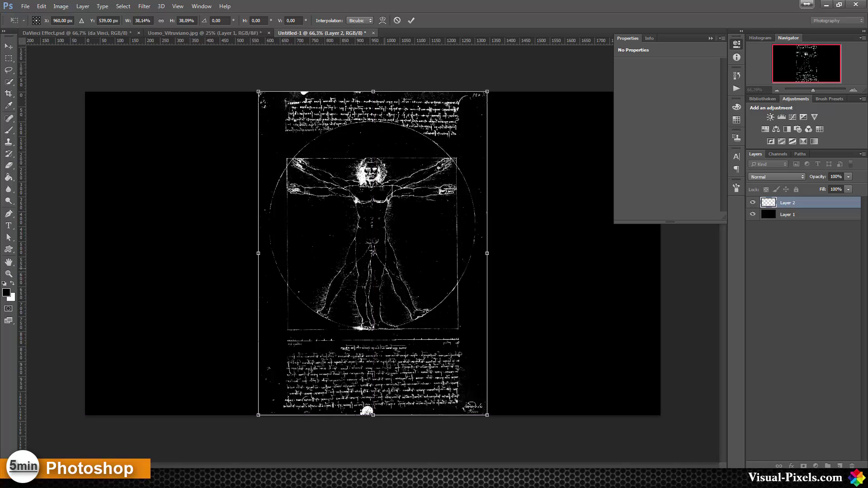
pyautogui.press('b')
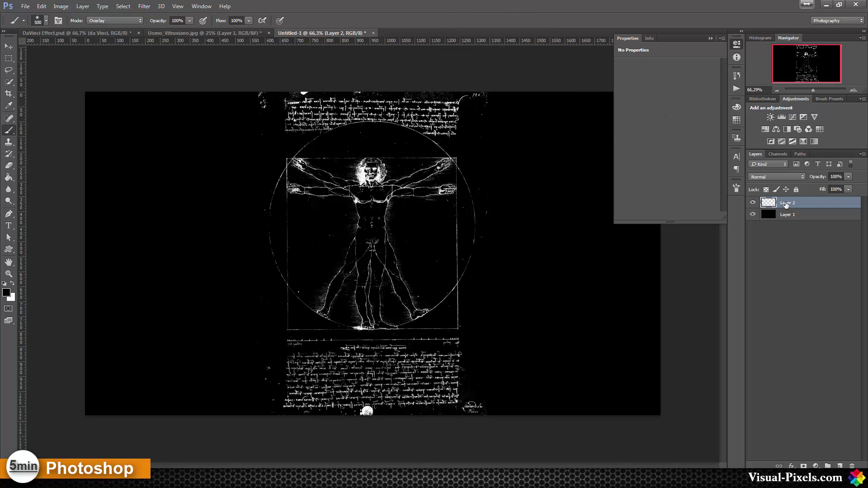
# Step: Add an Outer Glow layer style to Layer 2 and set the glow colour to bright blue 114efe
pyautogui.click(791, 466)
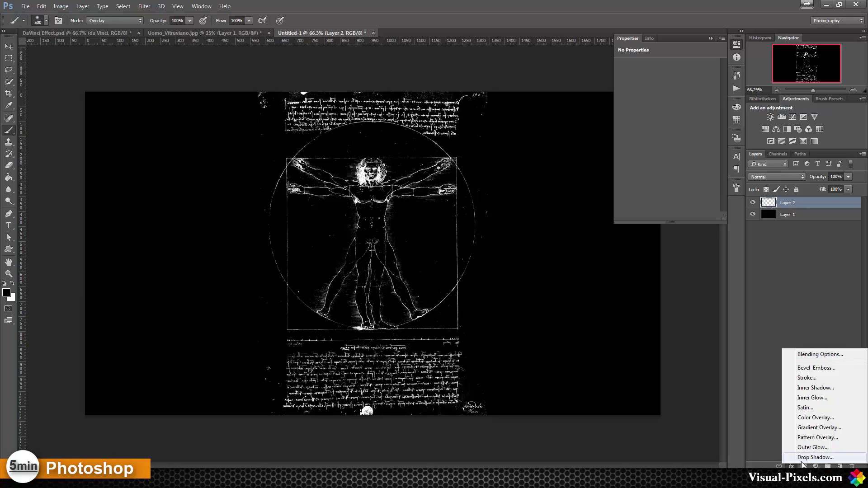
pyautogui.press('Escape')
pyautogui.press('space')
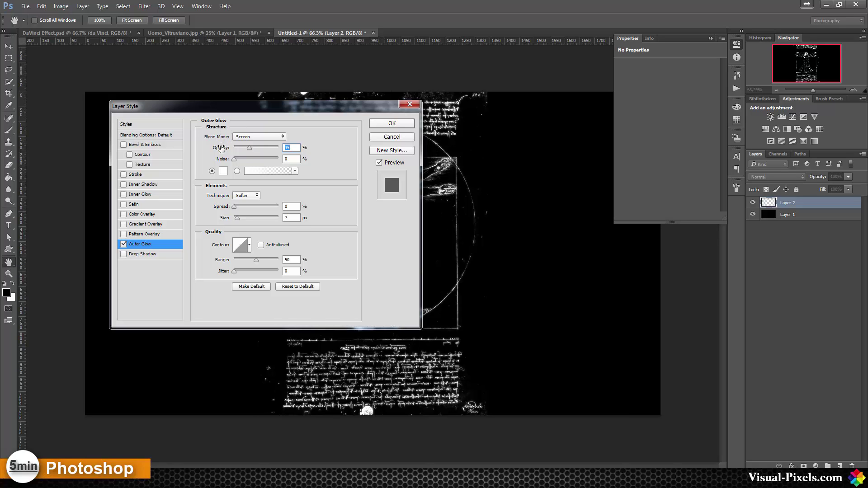
pyautogui.click(223, 171)
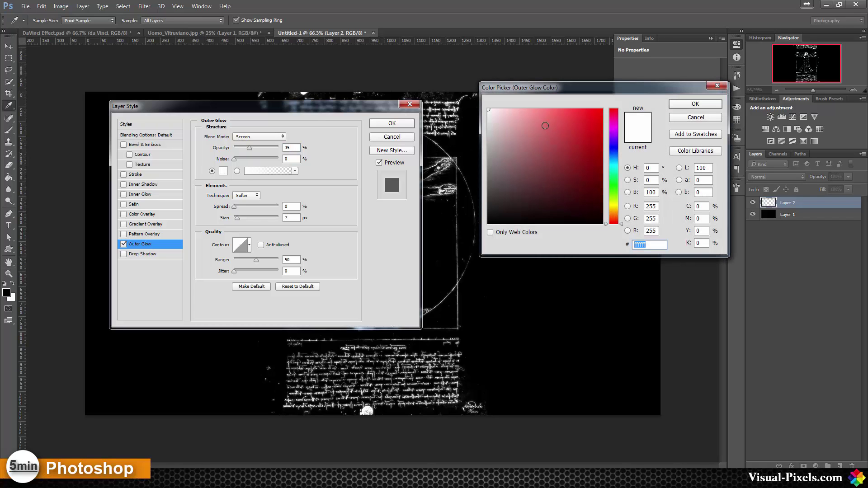
pyautogui.click(613, 150)
pyautogui.moveTo(584, 125)
pyautogui.mouseDown()
pyautogui.moveTo(569, 123)
pyautogui.moveTo(595, 109)
pyautogui.mouseUp()
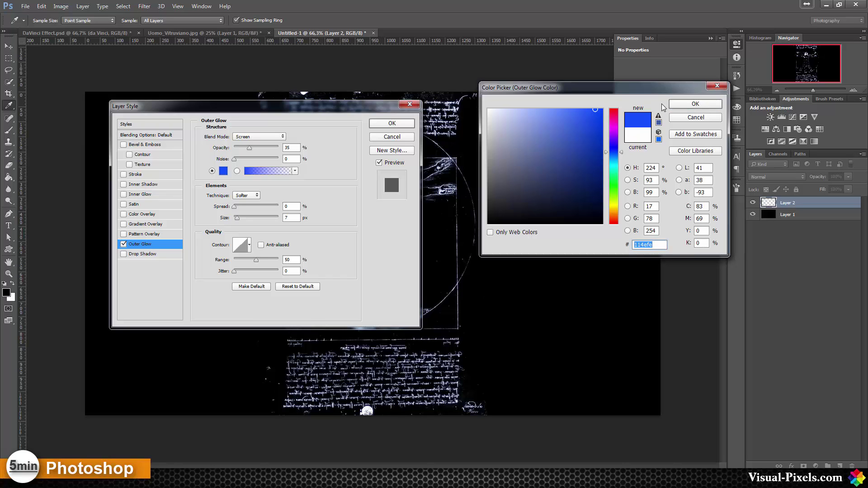
pyautogui.click(682, 104)
# Step: Set the outer glow to 100% opacity and 1% spread with a larger, softer size, and apply the layer style
pyautogui.moveTo(250, 148); pyautogui.dragTo(279, 151)
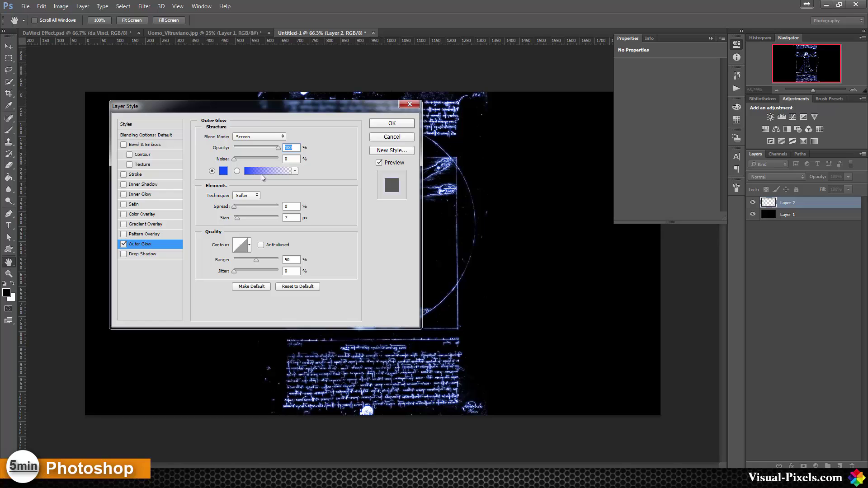
pyautogui.click(235, 208)
pyautogui.moveTo(238, 219)
pyautogui.mouseDown()
pyautogui.moveTo(258, 219)
pyautogui.moveTo(244, 225)
pyautogui.mouseUp()
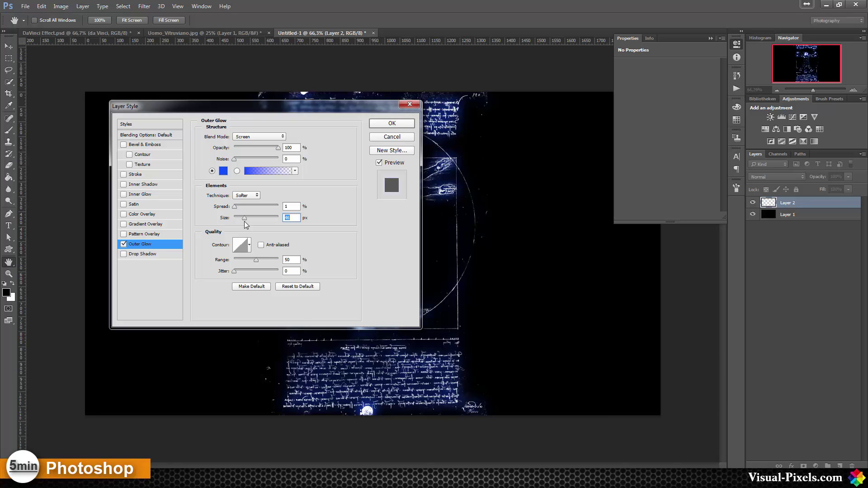
pyautogui.moveTo(244, 224); pyautogui.dragTo(243, 224)
pyautogui.press('Down')
pyautogui.press('Down')
pyautogui.press('Down')
pyautogui.moveTo(257, 260); pyautogui.dragTo(255, 261)
pyautogui.click(392, 124)
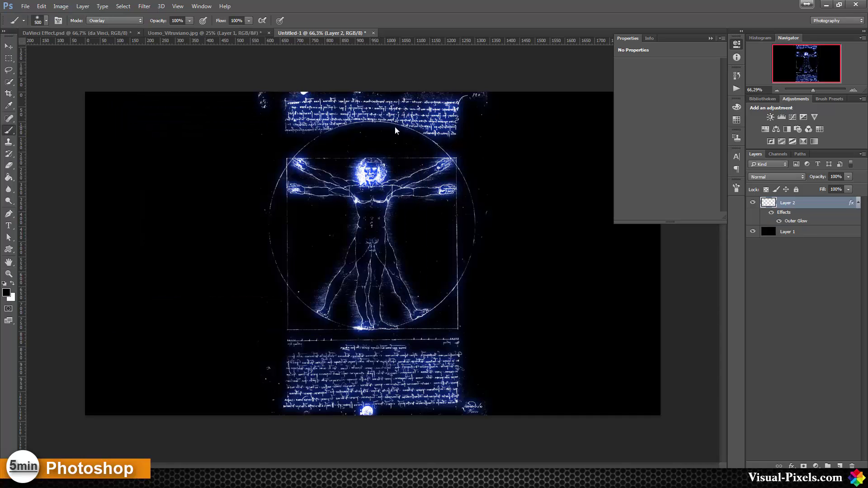
pyautogui.press('b')
# Step: Duplicate the glowing Layer 2 and set the copy to Soft Light blending at 50% opacity
pyautogui.hotkey('ctrl', 'j')
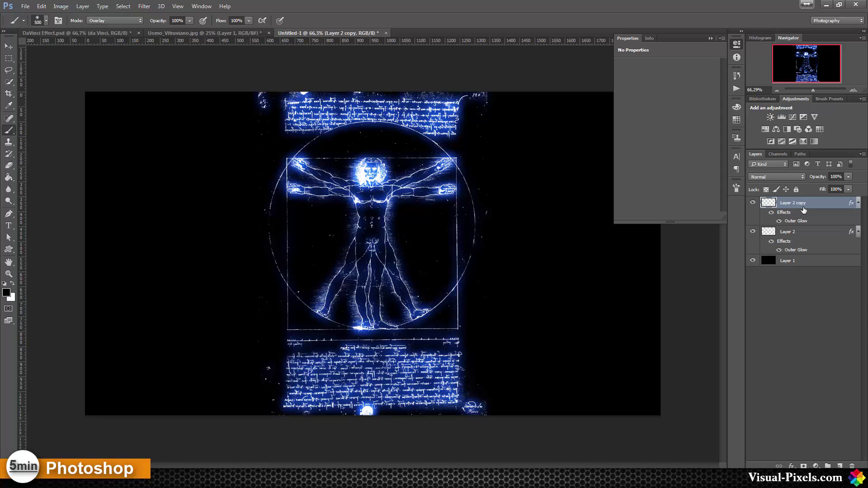
pyautogui.click(790, 174)
pyautogui.click(778, 273)
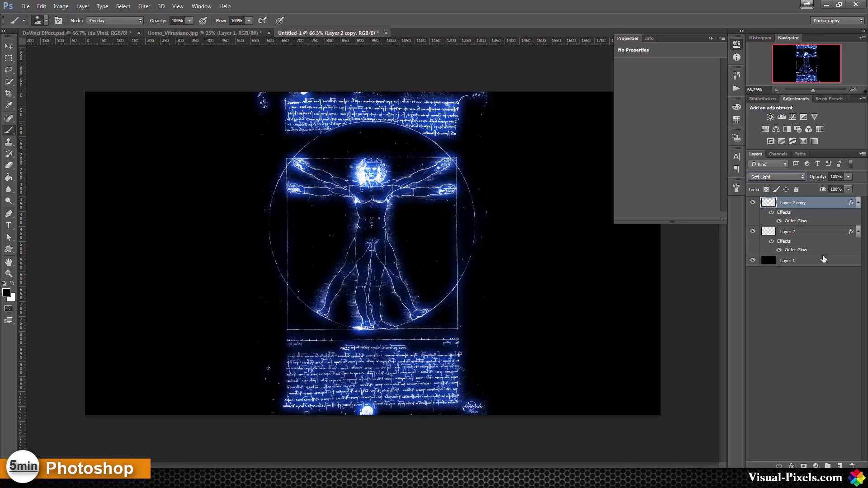
pyautogui.click(848, 178)
pyautogui.click(848, 189)
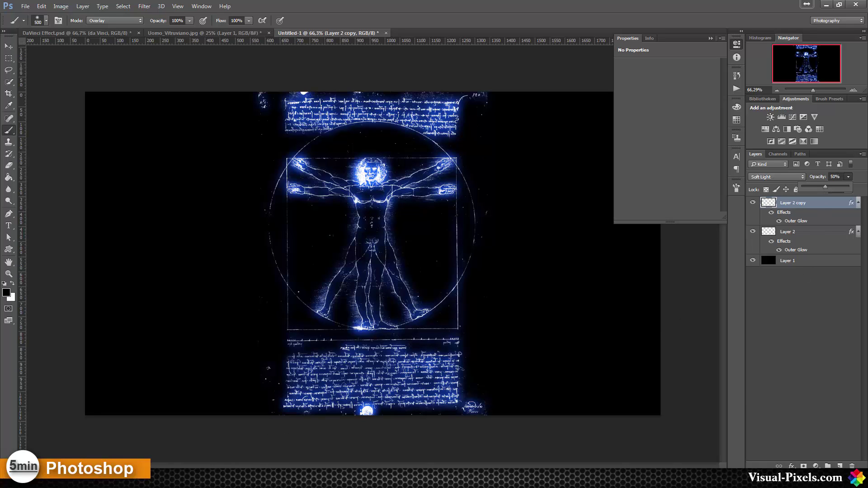
pyautogui.click(510, 217)
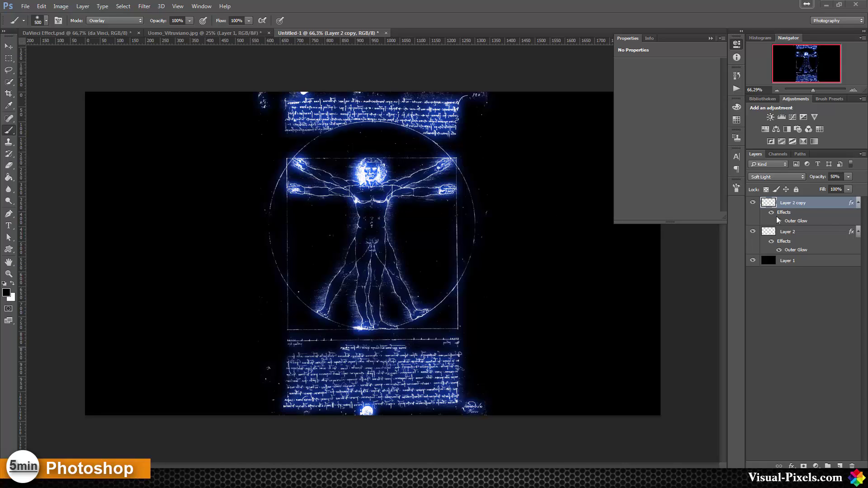
# Step: Place another duplicate of Layer 2 at the top of the layer stack and convert it to a Smart Object
pyautogui.click(792, 234)
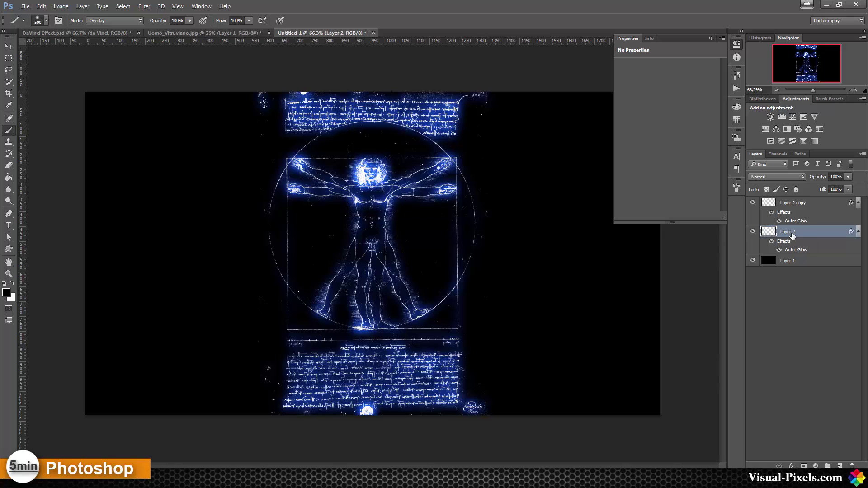
pyautogui.moveTo(792, 234); pyautogui.dragTo(793, 203)
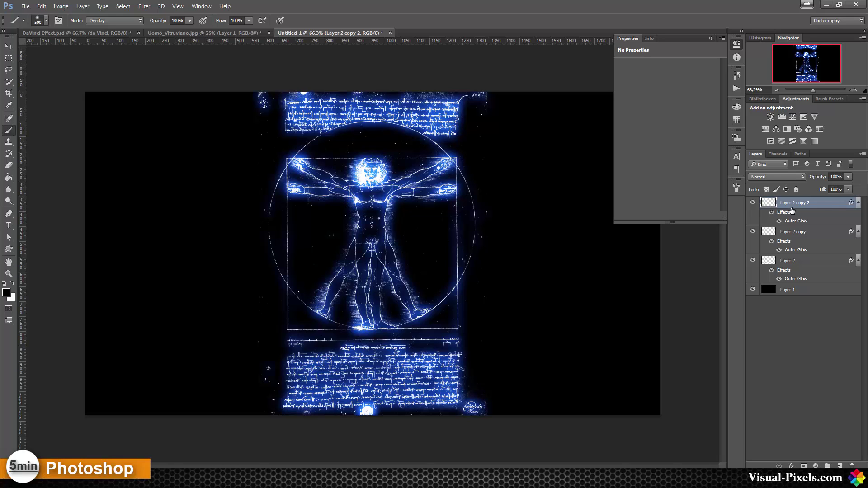
pyautogui.rightClick(791, 211)
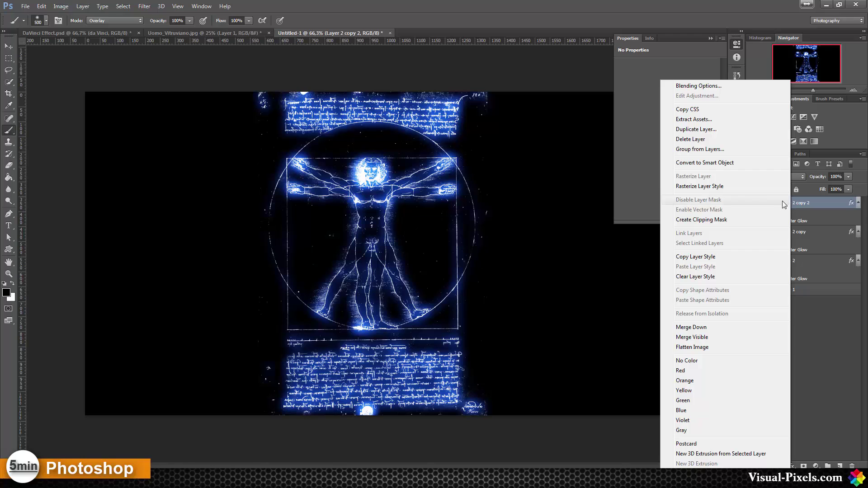
pyautogui.click(734, 163)
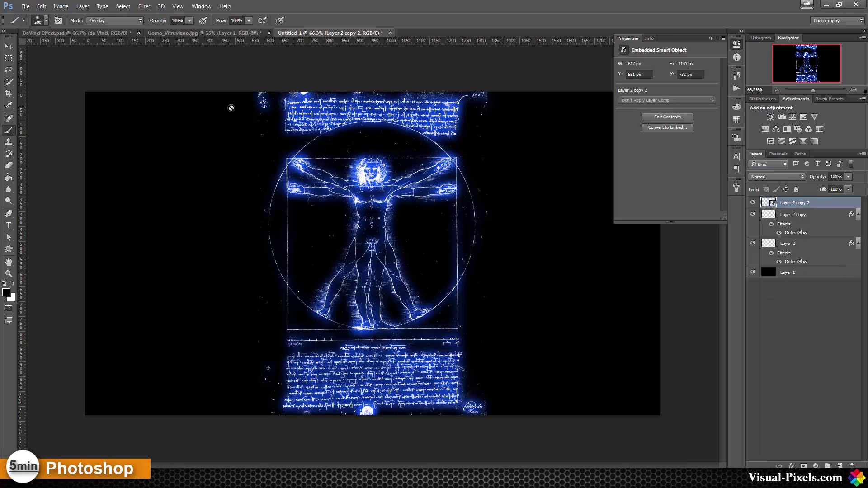
# Step: Apply a Radial Blur to the smart object with amount 100, Zoom method and Good quality, centring the blur near the figure's head
pyautogui.click(144, 6)
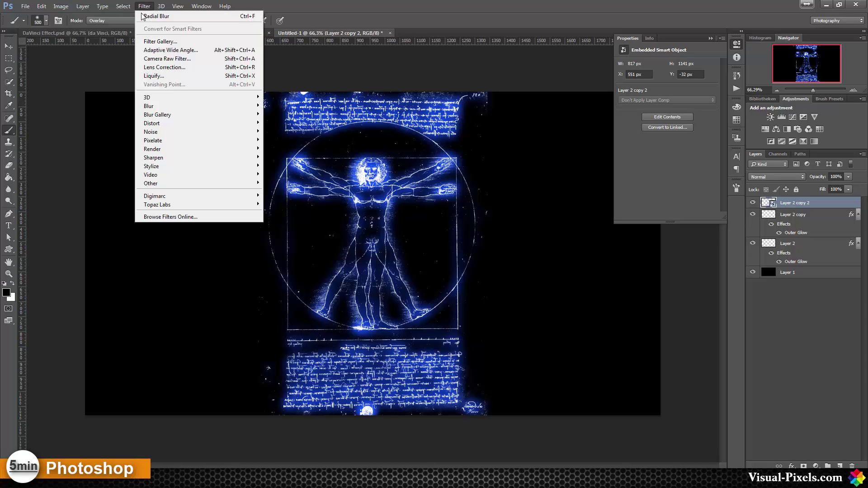
pyautogui.moveTo(178, 102)
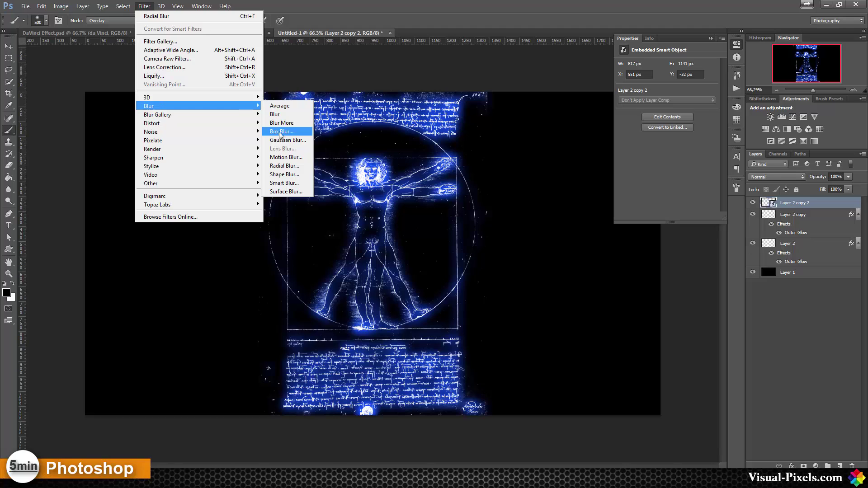
pyautogui.click(292, 166)
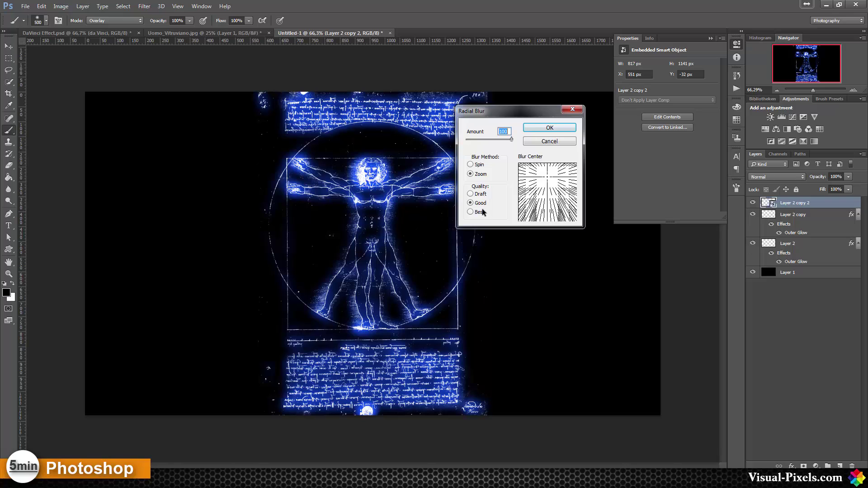
pyautogui.click(537, 128)
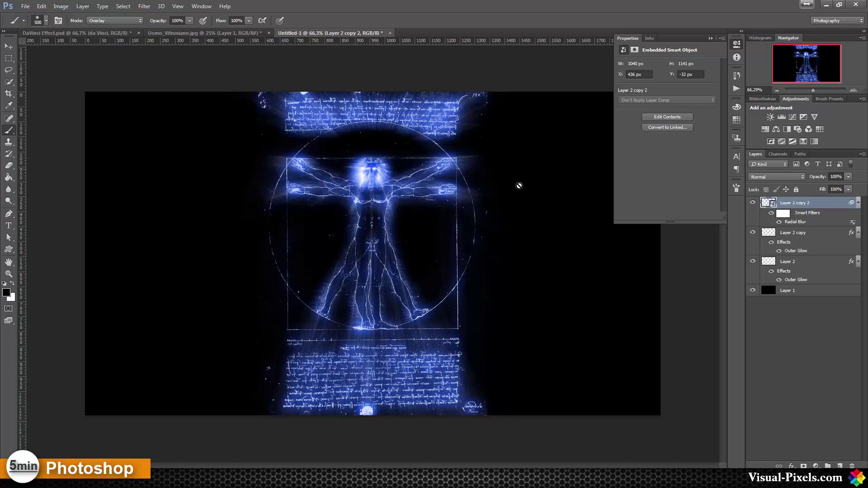
pyautogui.doubleClick(790, 222)
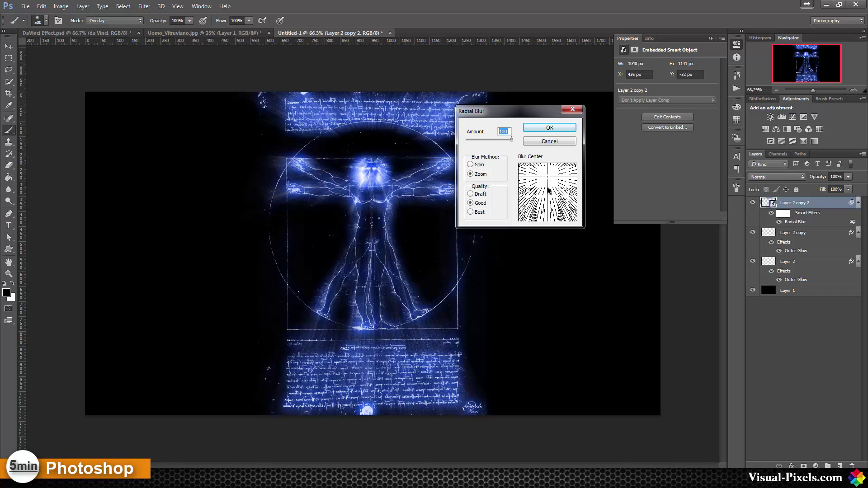
pyautogui.click(549, 129)
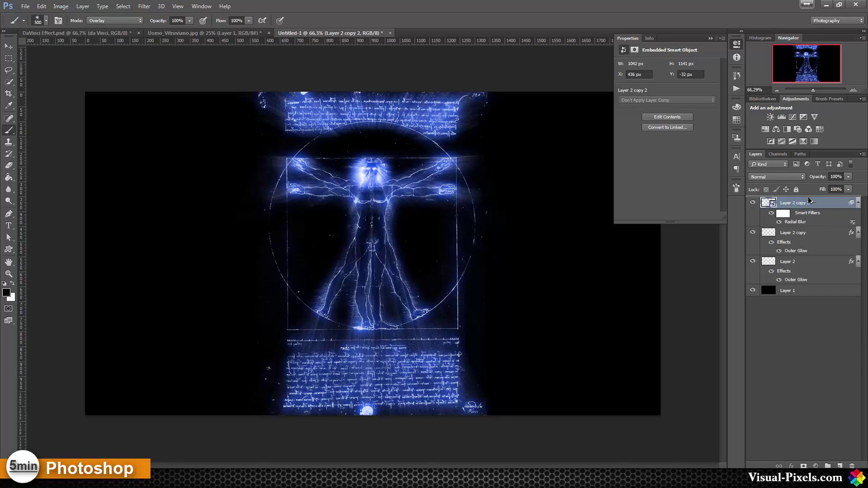
# Step: Duplicate the radially blurred smart object layer and lower the copy's opacity to 50%
pyautogui.hotkey('ctrl', 'j')
pyautogui.click(849, 178)
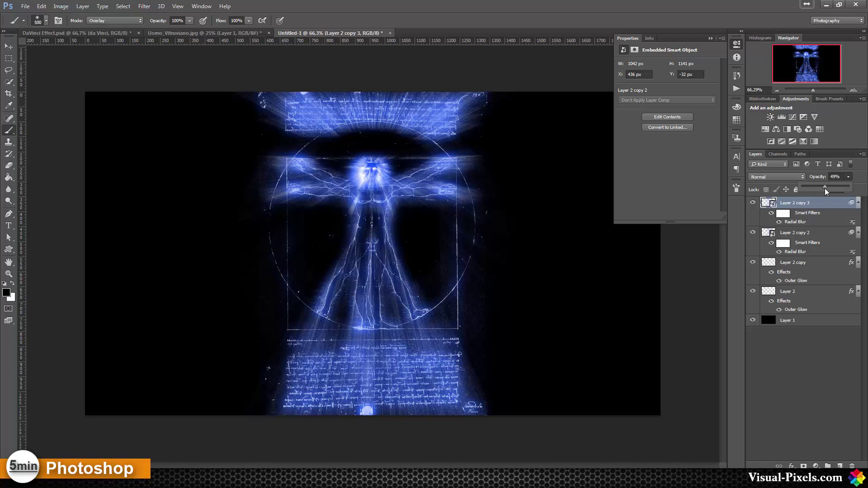
pyautogui.moveTo(825, 188); pyautogui.dragTo(823, 187)
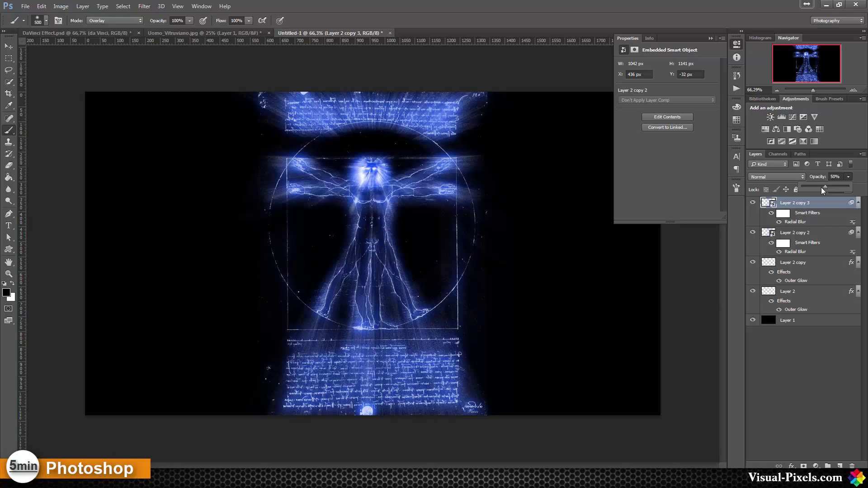
pyautogui.click(827, 207)
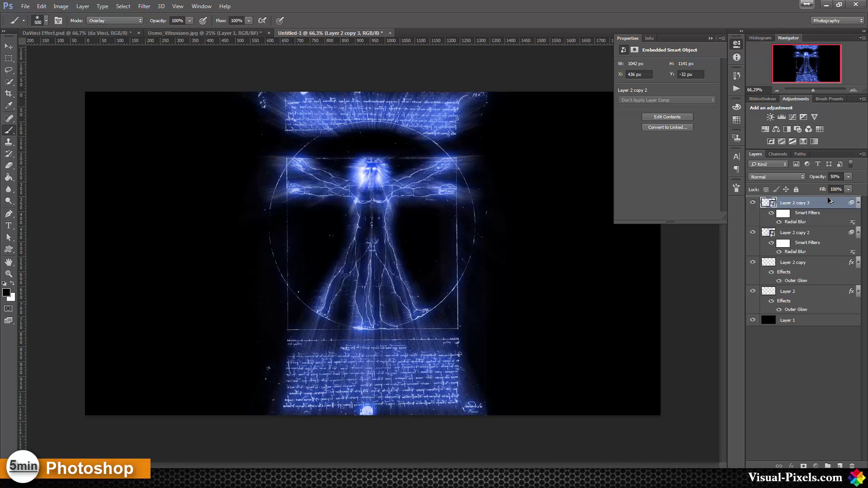
# Step: Duplicate the 50% opacity blurred layer and set the new top copy's blend mode to Soft Light
pyautogui.hotkey('ctrl', 'j')
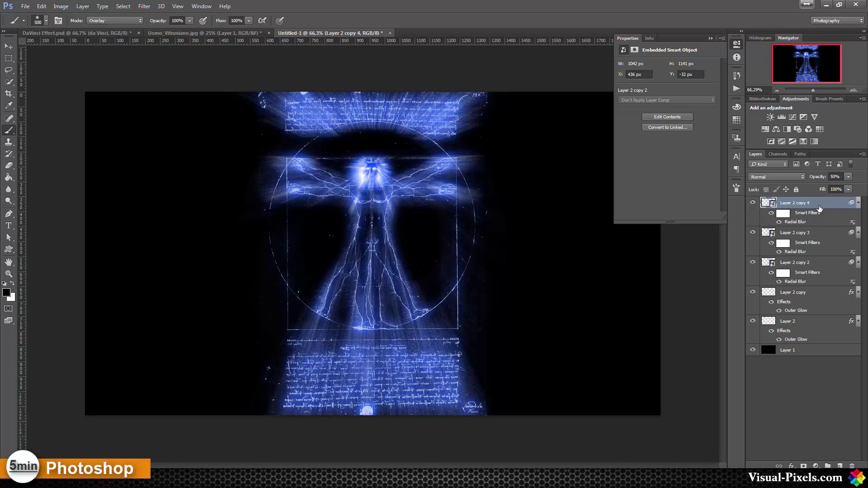
pyautogui.click(794, 176)
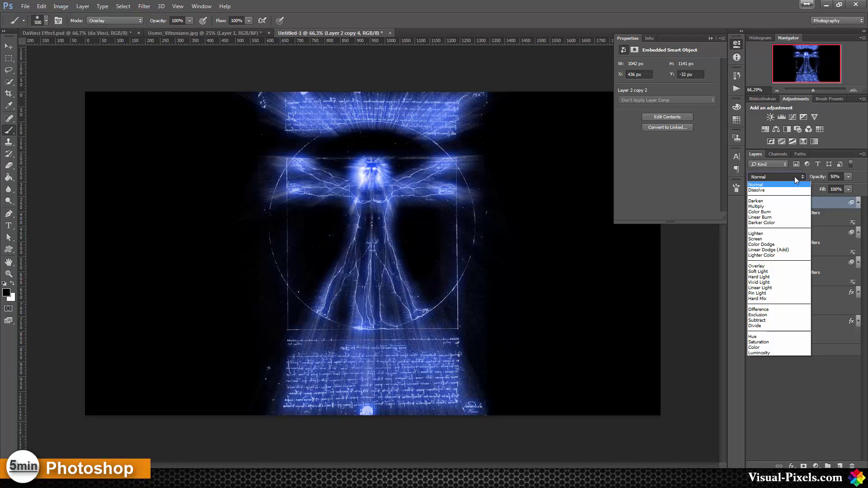
pyautogui.click(784, 272)
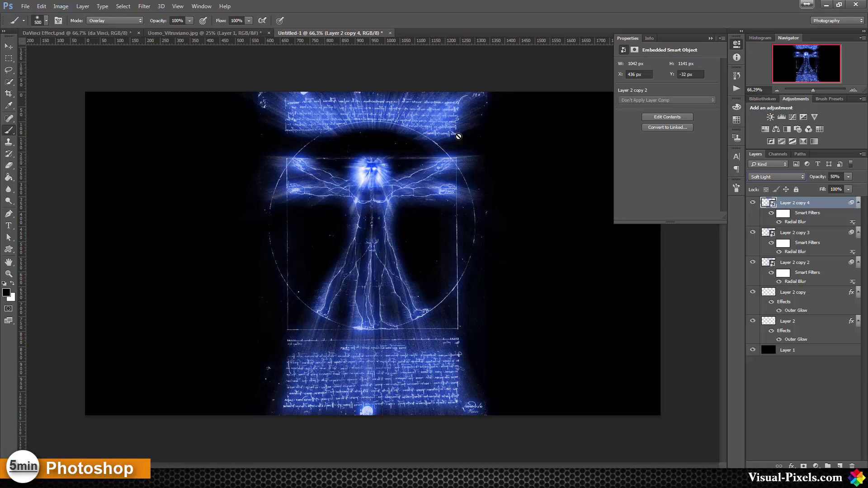
# Step: Apply a Gaussian Blur to the Soft Light top copy, Layer 2 copy 4, and compare the image with that layer hidden and shown
pyautogui.click(142, 6)
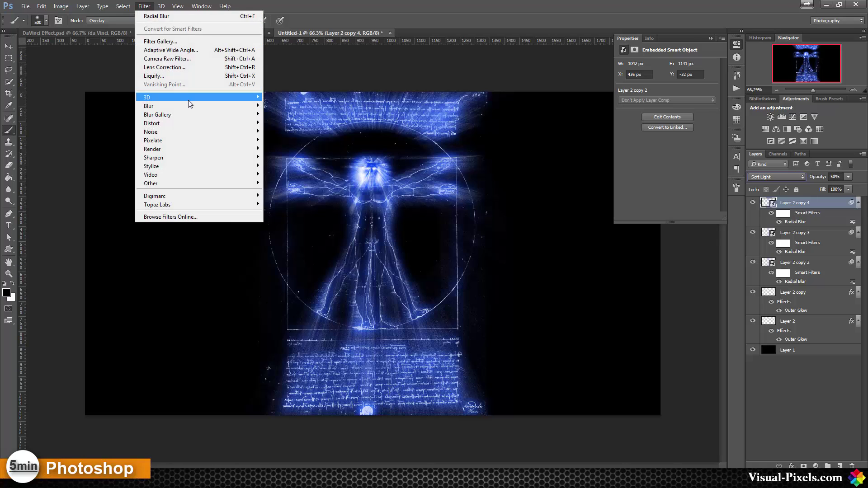
pyautogui.moveTo(197, 108)
pyautogui.click(299, 140)
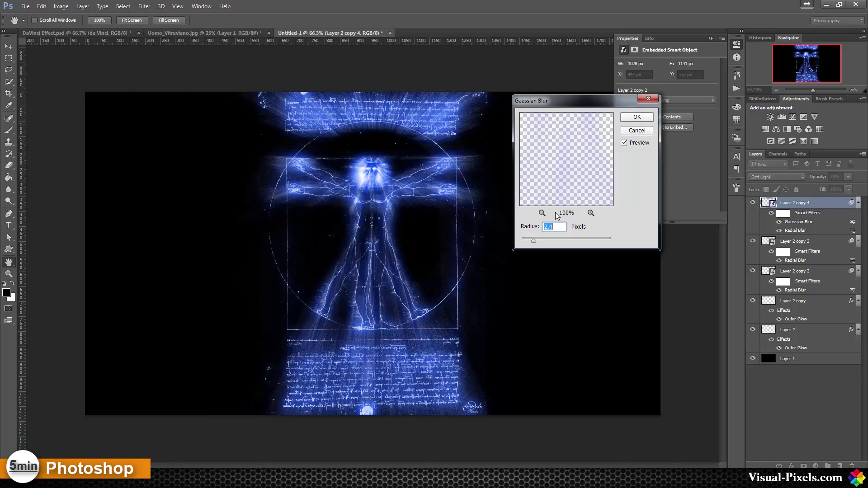
pyautogui.moveTo(533, 241); pyautogui.dragTo(538, 243)
pyautogui.click(637, 117)
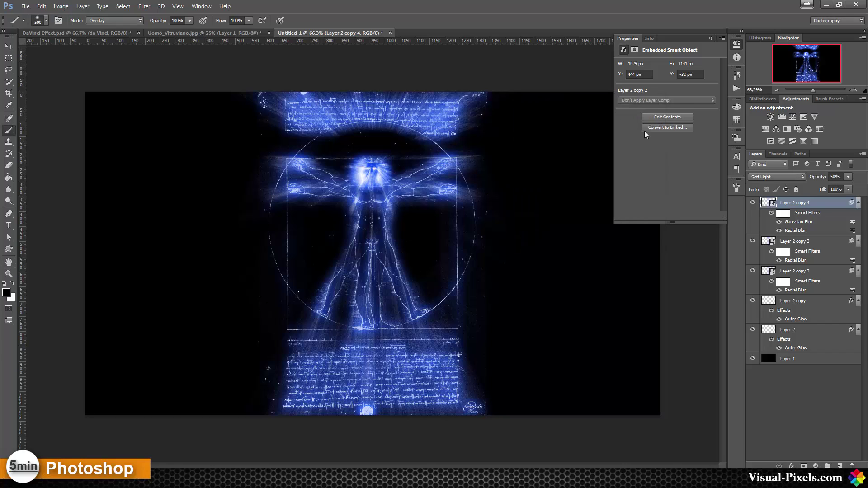
pyautogui.click(753, 203)
pyautogui.click(753, 203)
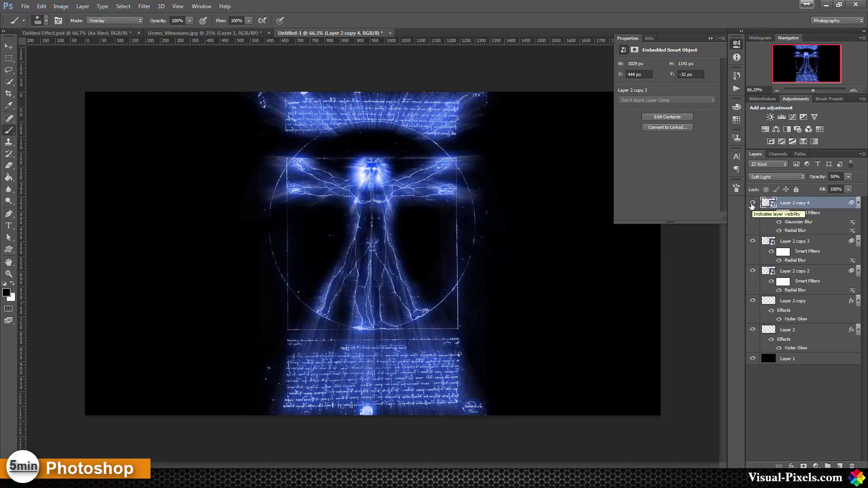
# Step: Add the title text "Da Vinci" in white Charlesworth Bold at 550 pt as a new layer on top
pyautogui.press('v')
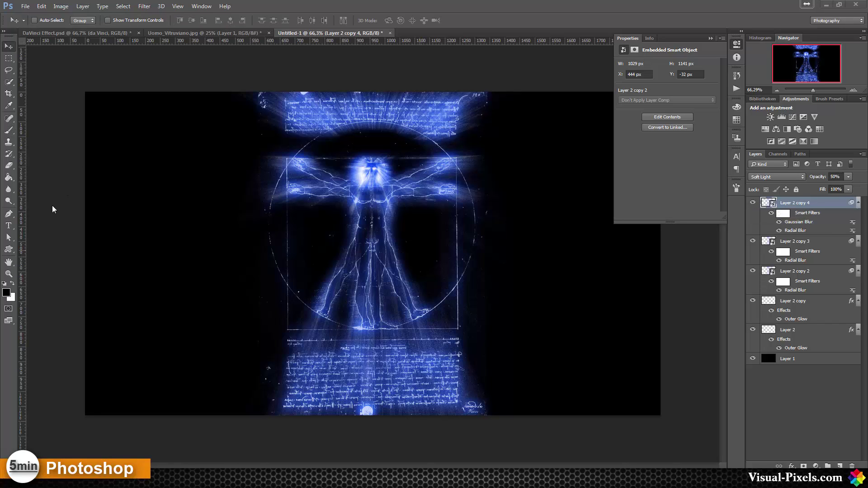
pyautogui.click(9, 226)
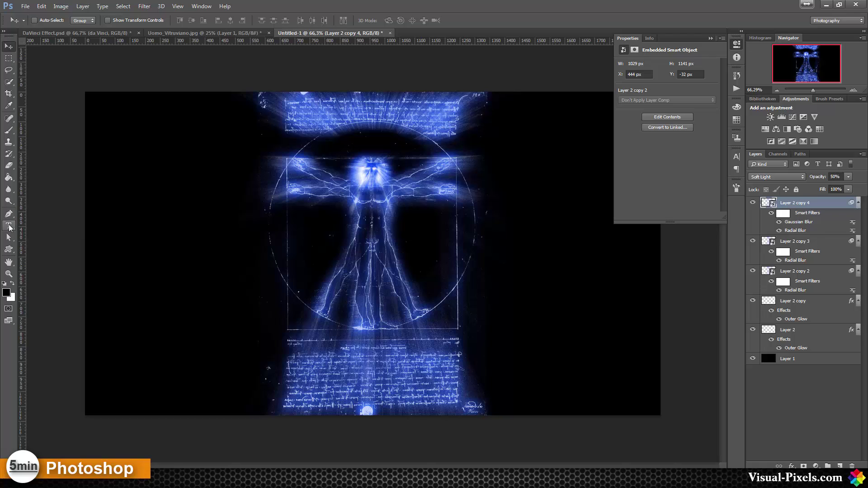
pyautogui.click(158, 250)
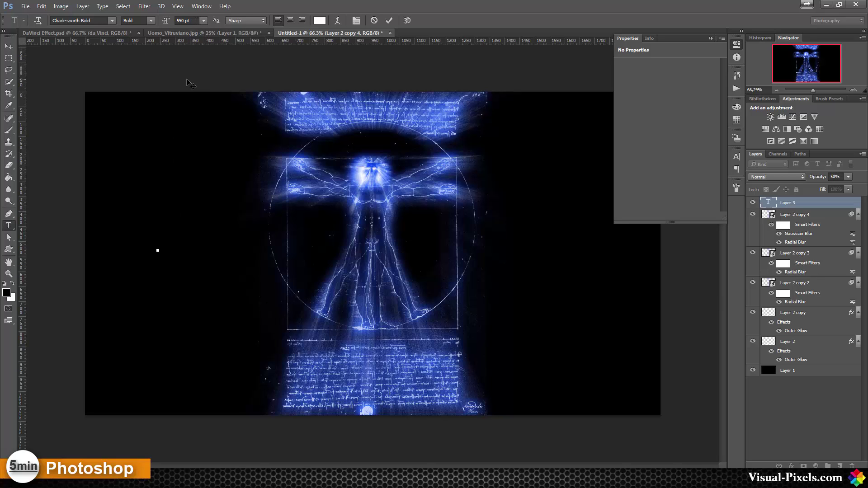
pyautogui.write('D')
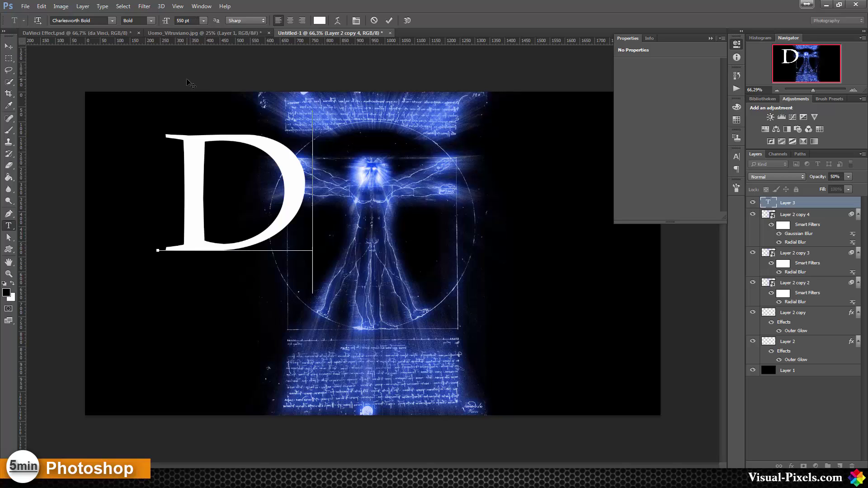
pyautogui.write('A VI')
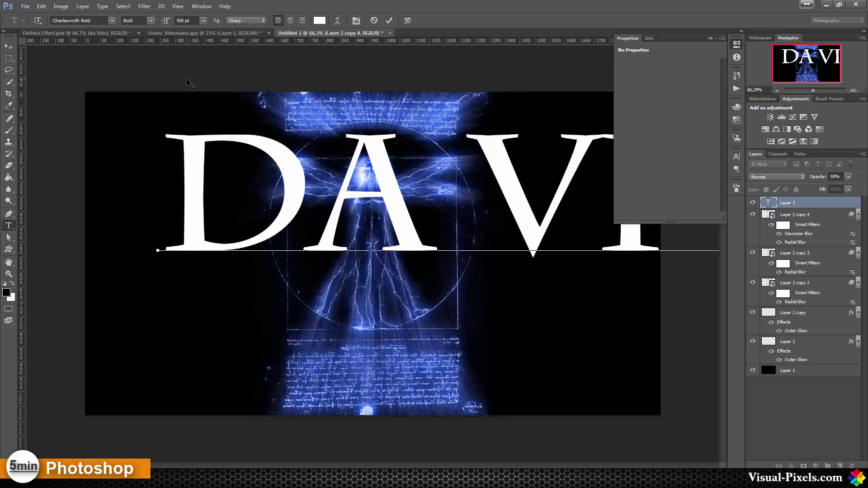
pyautogui.hotkey('ctrl', 'Return')
# Step: Scale the Da Vinci text proportionally to about 54% and centre it across the middle of the figure
pyautogui.hotkey('ctrl', 't')
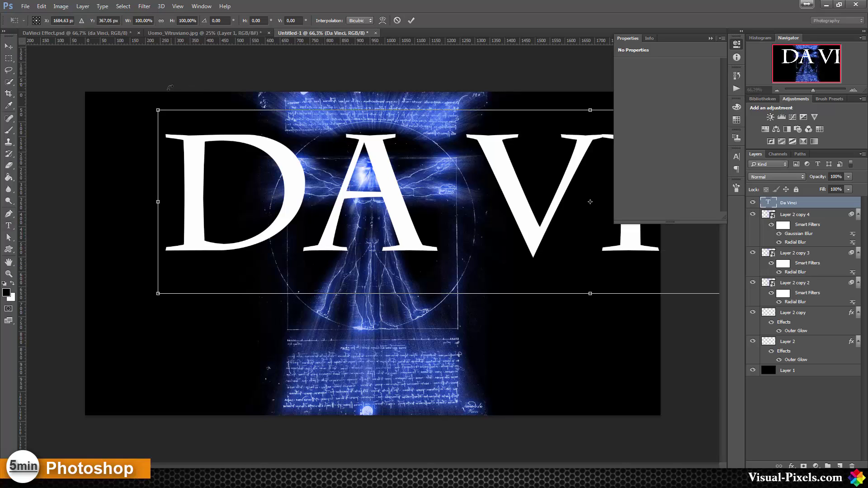
pyautogui.moveTo(165, 116); pyautogui.dragTo(333, 151)
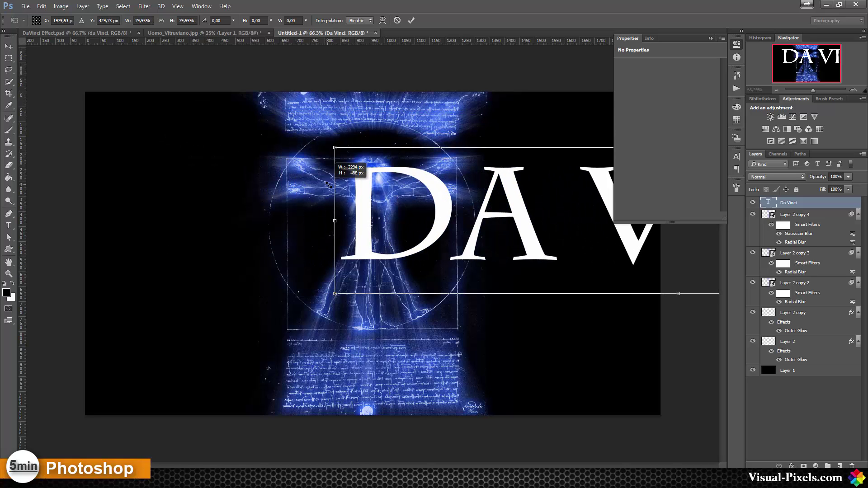
pyautogui.moveTo(442, 201); pyautogui.dragTo(281, 225)
pyautogui.moveTo(139, 240); pyautogui.dragTo(172, 218)
pyautogui.moveTo(53, 177); pyautogui.dragTo(270, 222)
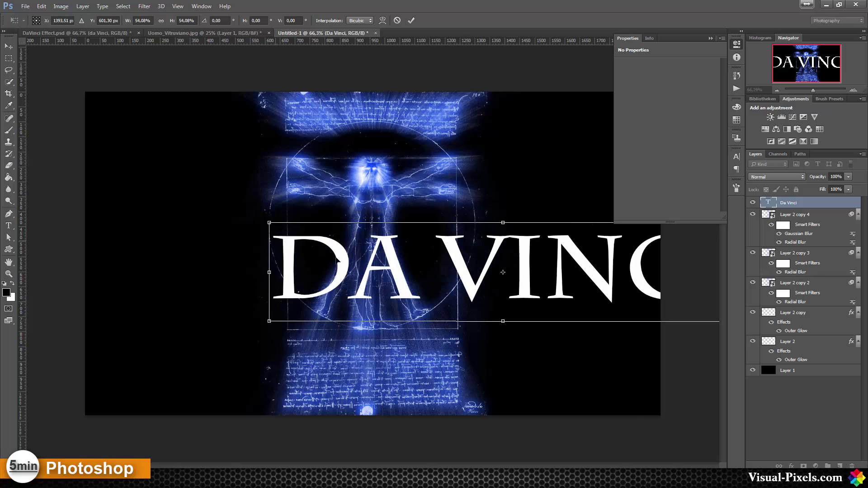
pyautogui.moveTo(371, 241); pyautogui.dragTo(272, 244)
pyautogui.press('Return')
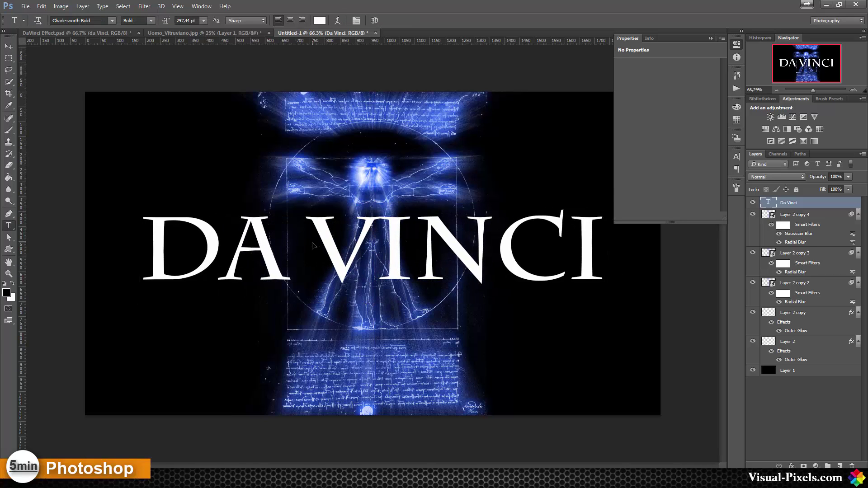
# Step: Copy the Outer Glow layer style from Layer 2 onto the Da Vinci text layer
pyautogui.click(69, 34)
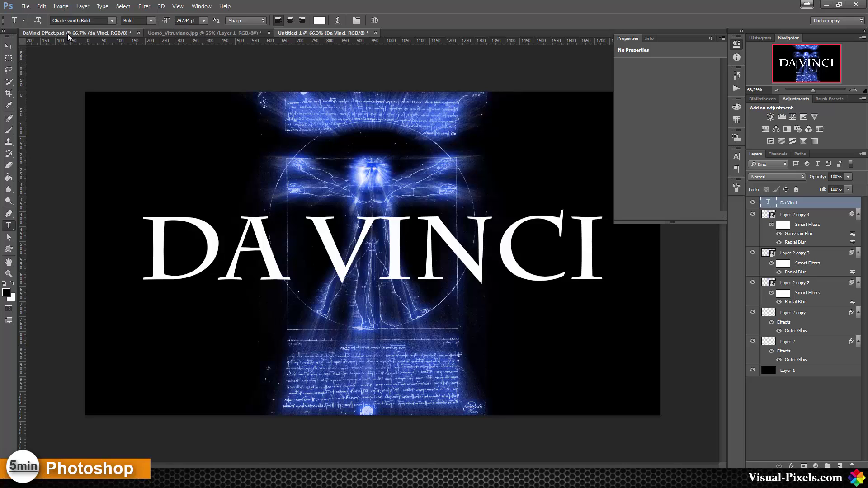
pyautogui.click(318, 34)
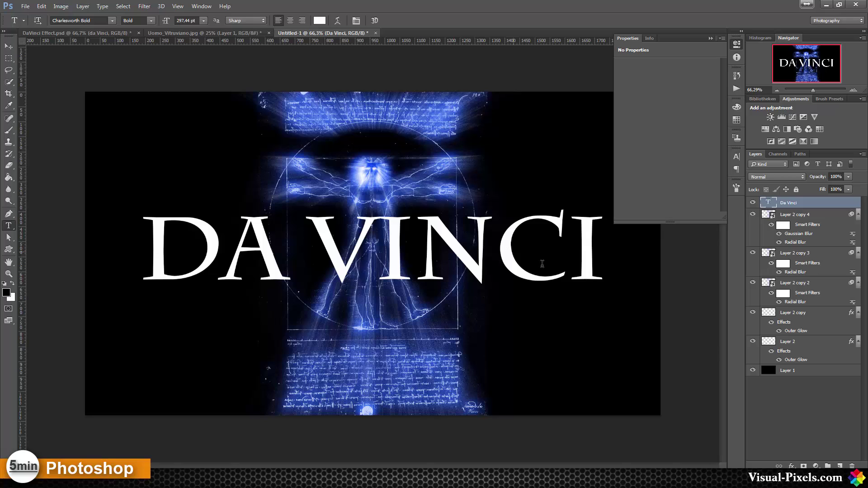
pyautogui.click(790, 355)
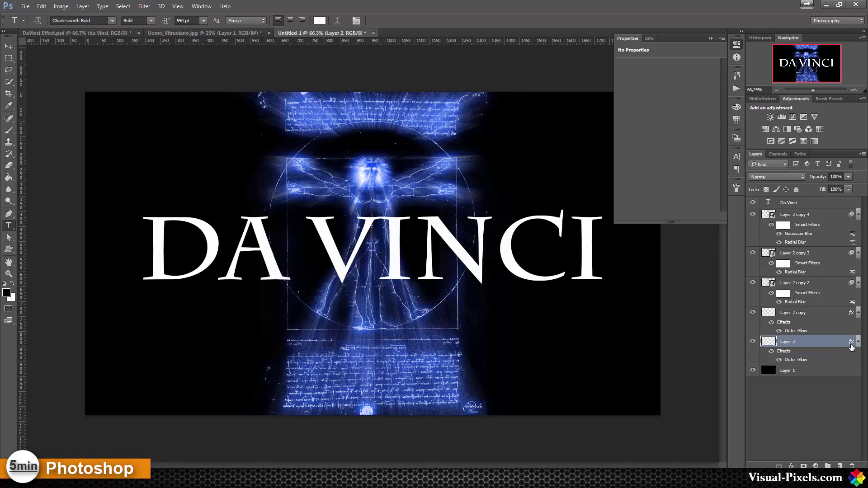
pyautogui.moveTo(851, 347); pyautogui.dragTo(832, 207)
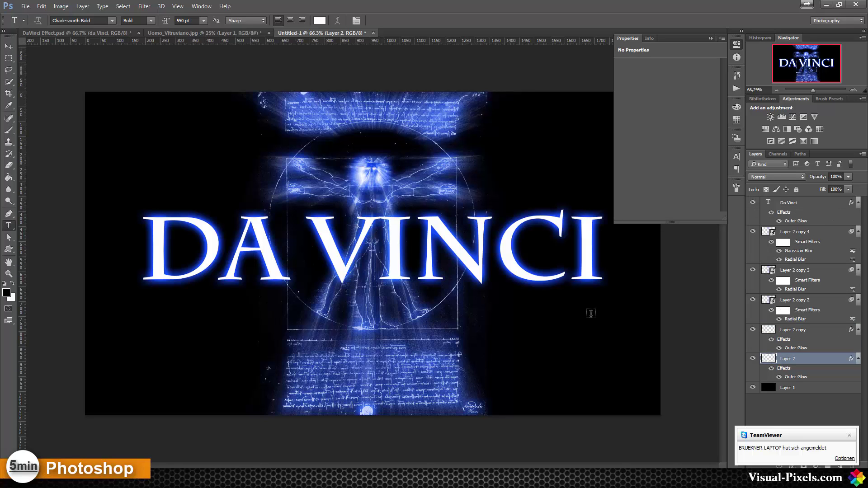
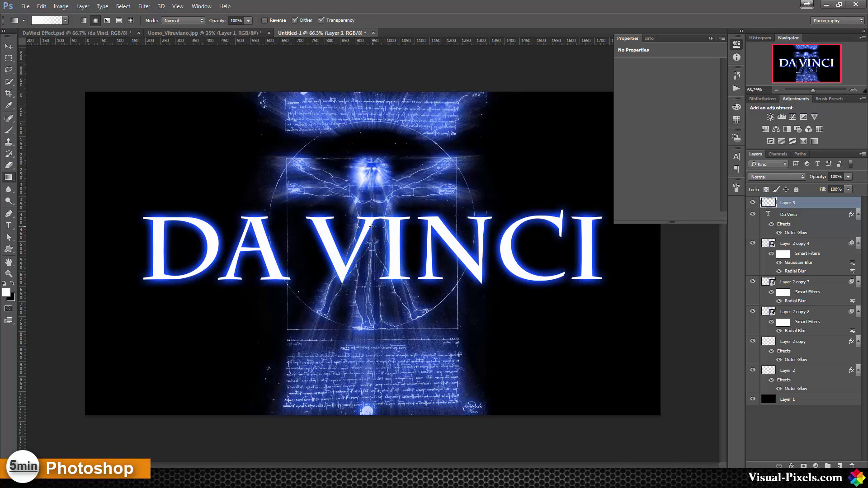
# Step: Draw a white radial gradient in Dissolve mode outward from above the title's centre on Layer 3, and copy Layer 2's Outer Glow onto it
pyautogui.click(194, 22)
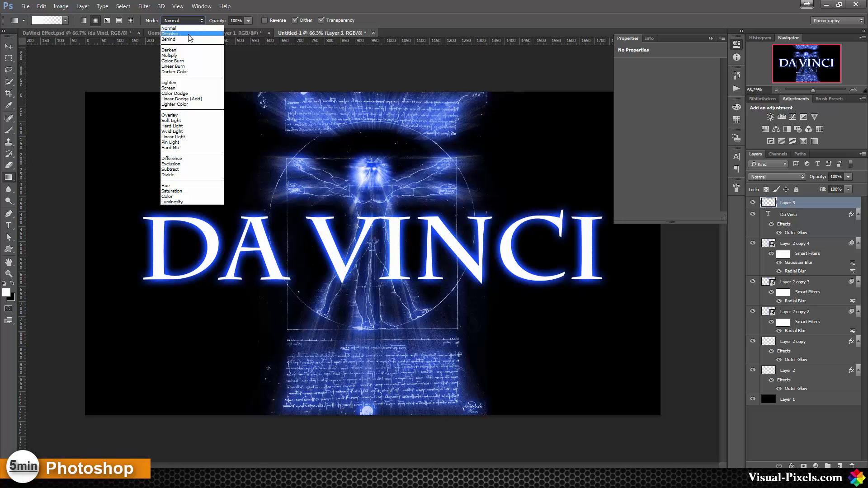
pyautogui.click(190, 34)
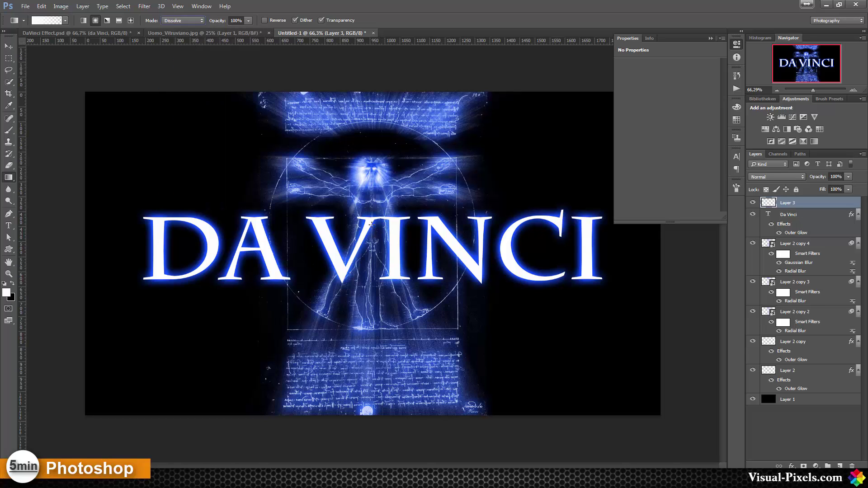
pyautogui.moveTo(371, 224); pyautogui.dragTo(444, 152)
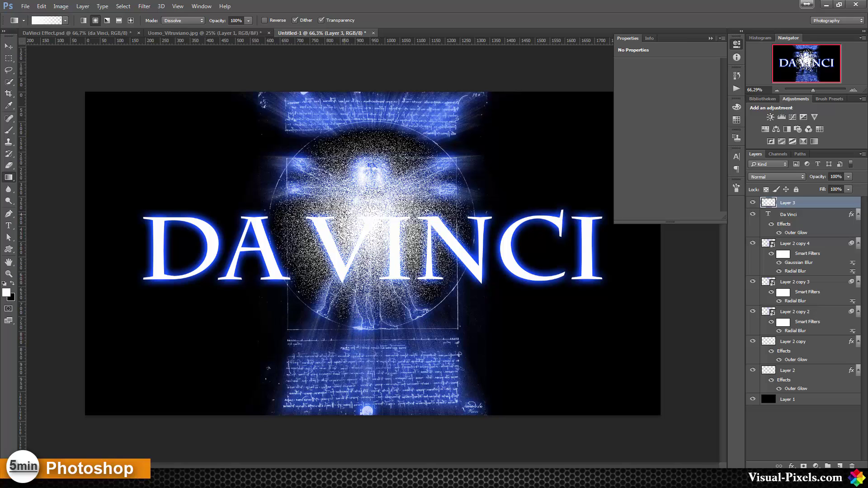
pyautogui.click(785, 382)
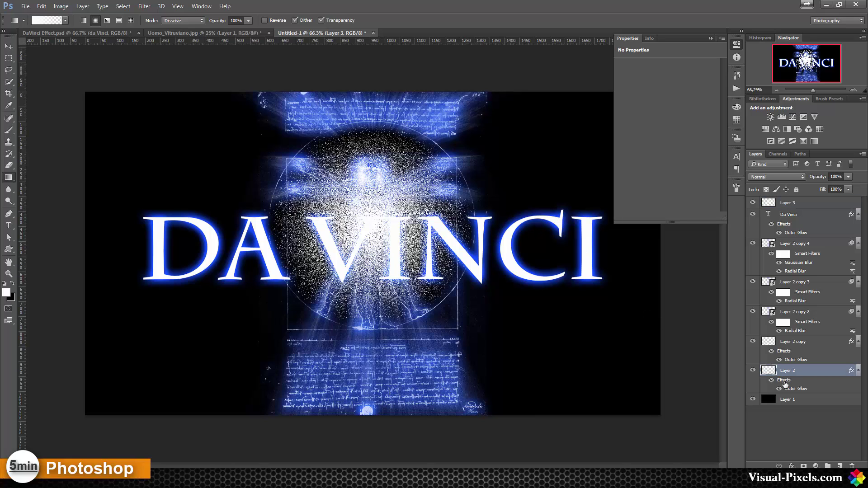
pyautogui.moveTo(785, 384); pyautogui.dragTo(778, 204)
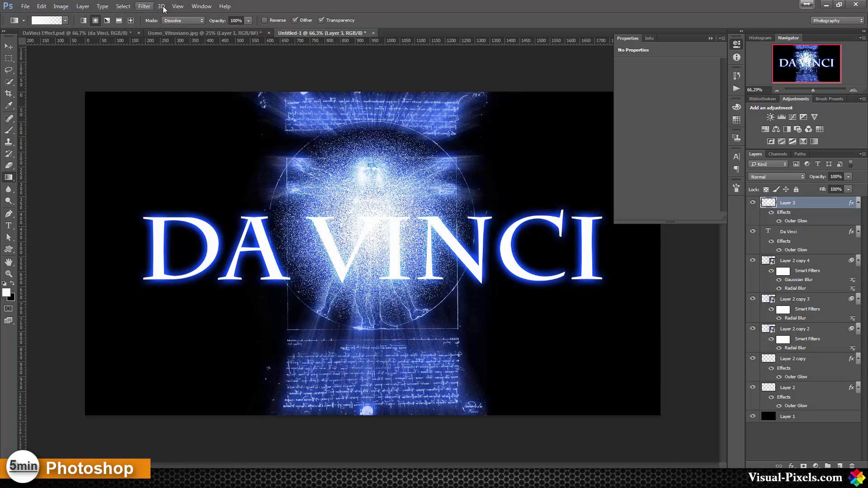
# Step: Apply a Motion Blur with an angle of 0° to the speckled gradient on Layer 3
pyautogui.click(136, 7)
pyautogui.moveTo(179, 106)
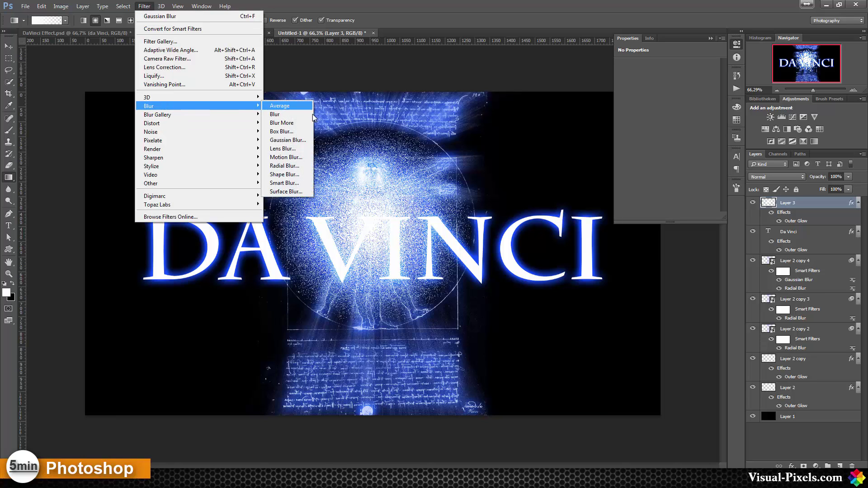
pyautogui.click(296, 161)
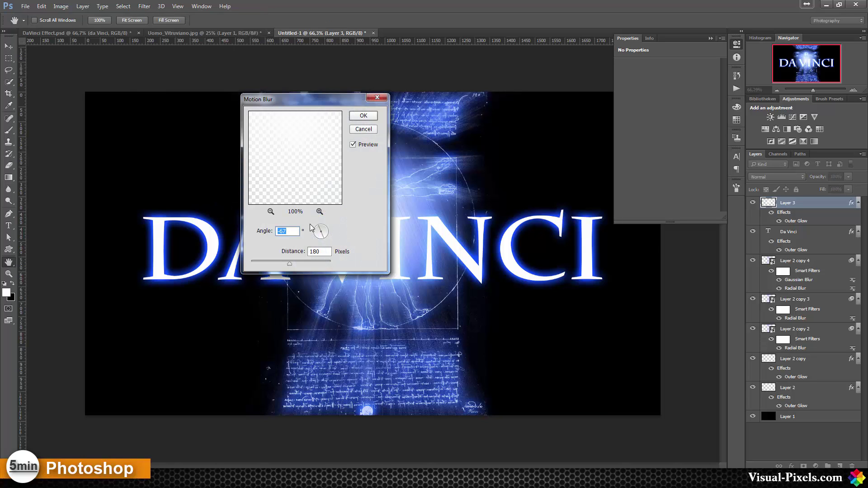
pyautogui.write('0')
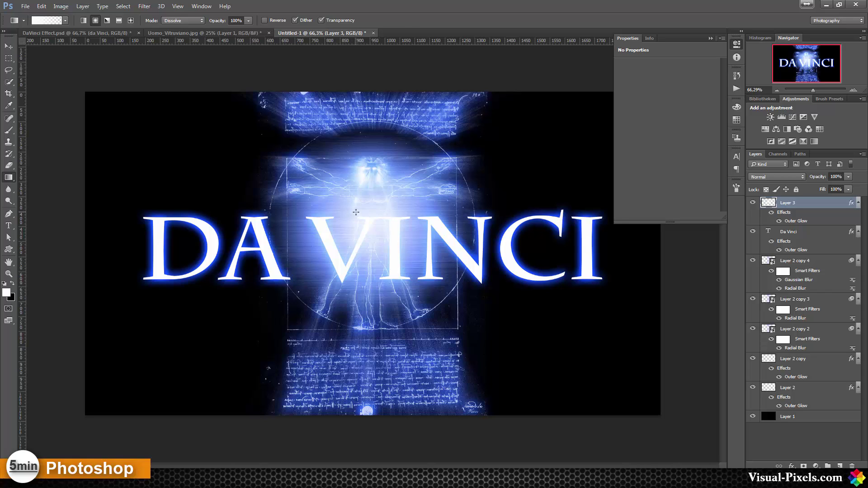
# Step: Transform the blurred gradient to about 170% width and 39% height, forming a flat light streak centred over the title
pyautogui.hotkey('ctrl', 't')
pyautogui.moveTo(372, 123); pyautogui.dragTo(383, 250)
pyautogui.moveTo(500, 254); pyautogui.dragTo(589, 251)
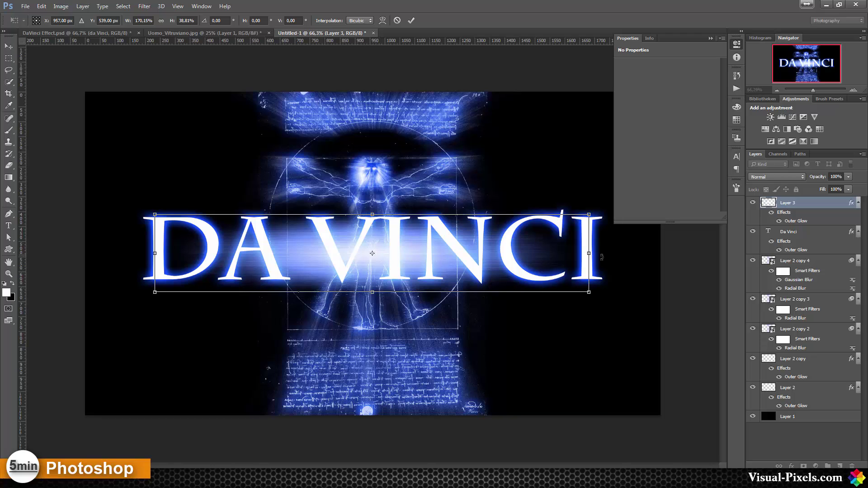
pyautogui.press('g')
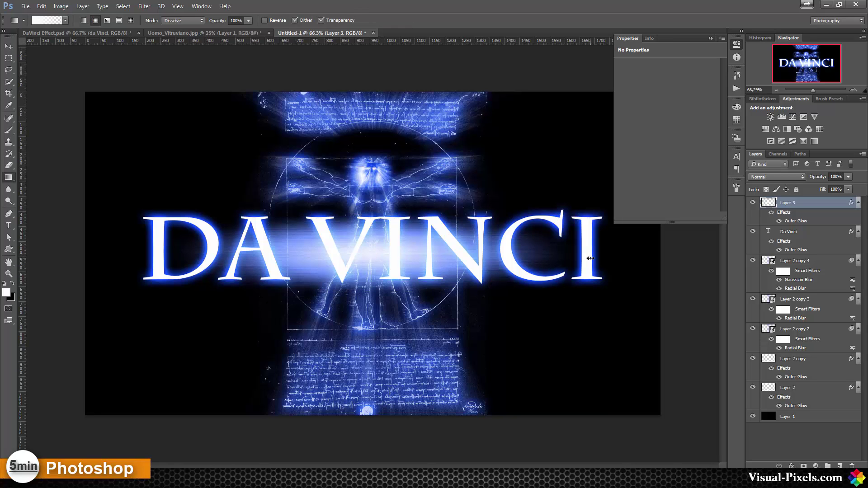
# Step: Lower the light streak layer's opacity to 94% and widen it symmetrically to about 112%, extending just past both ends of the title
pyautogui.click(849, 178)
pyautogui.moveTo(849, 189); pyautogui.dragTo(847, 190)
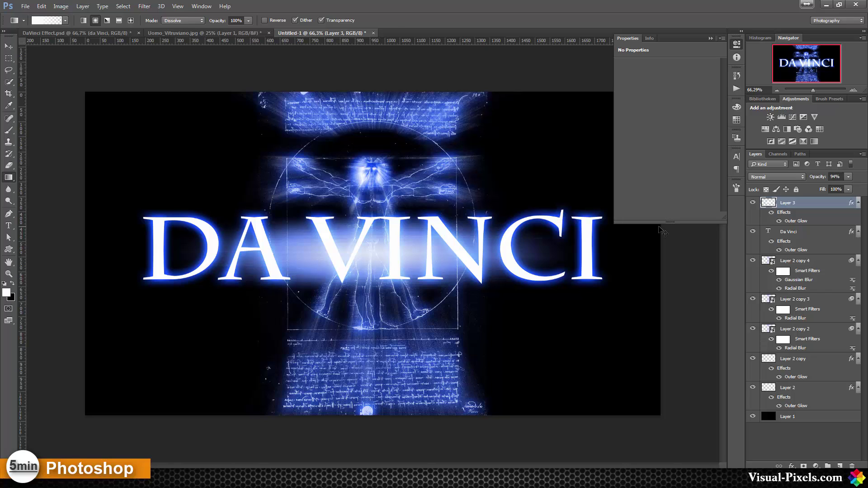
pyautogui.hotkey('ctrl', 't')
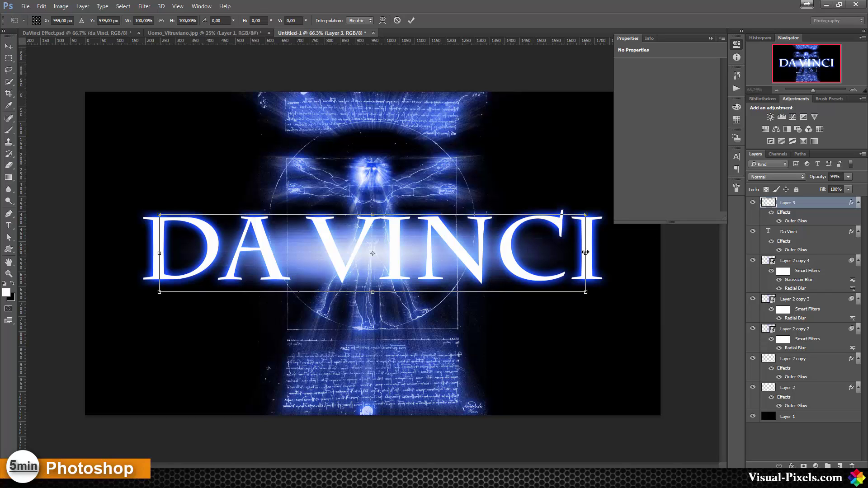
pyautogui.moveTo(586, 252); pyautogui.dragTo(611, 252)
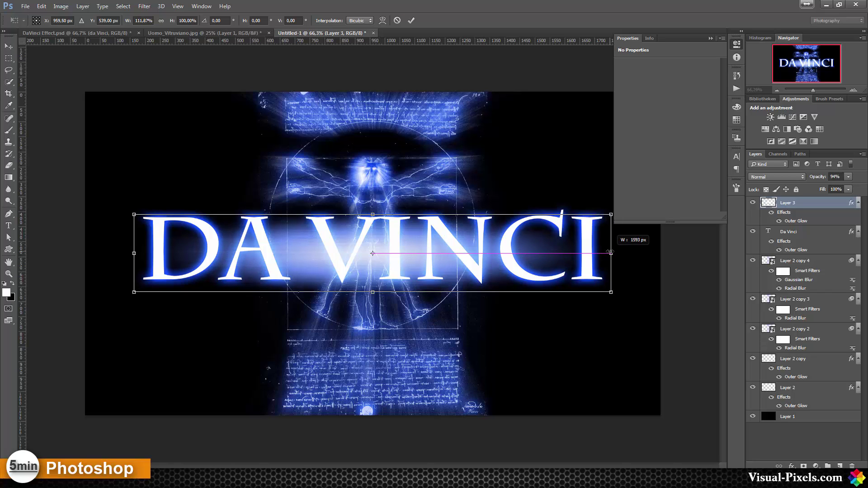
pyautogui.moveTo(611, 253); pyautogui.dragTo(610, 253)
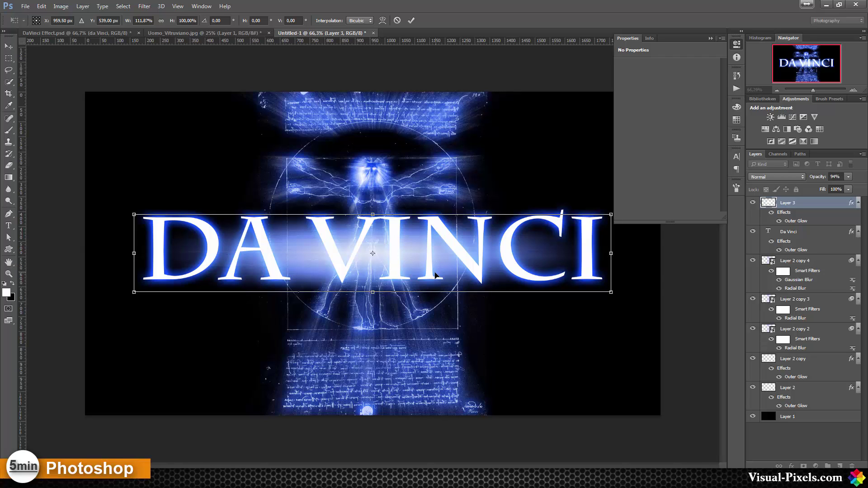
pyautogui.press('Return')
pyautogui.press('g')
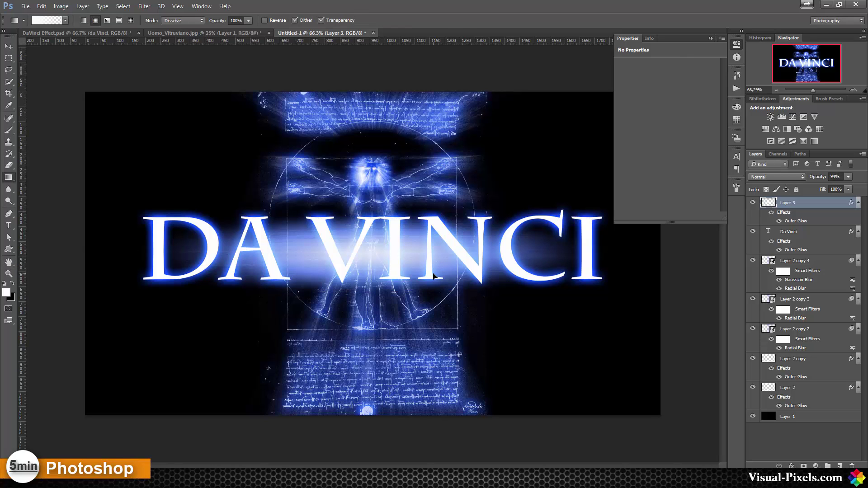